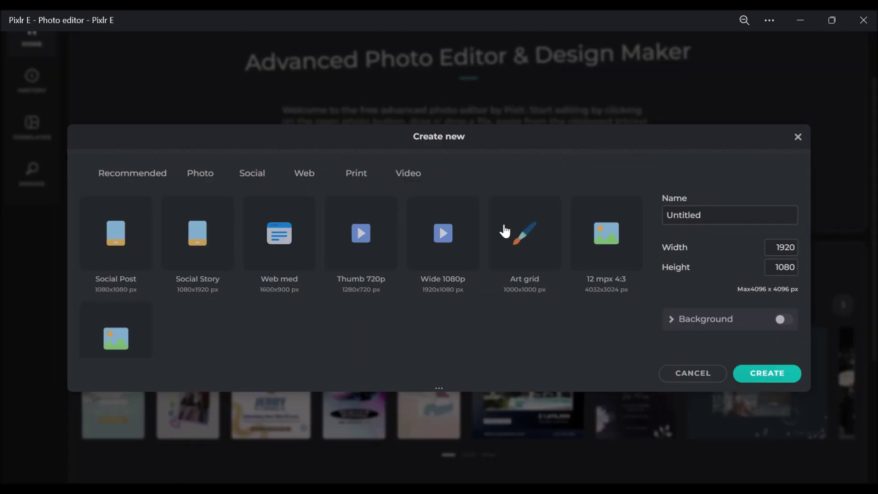
# Step: Create a new 1280 x 720 px canvas with a white background
pyautogui.click(798, 326)
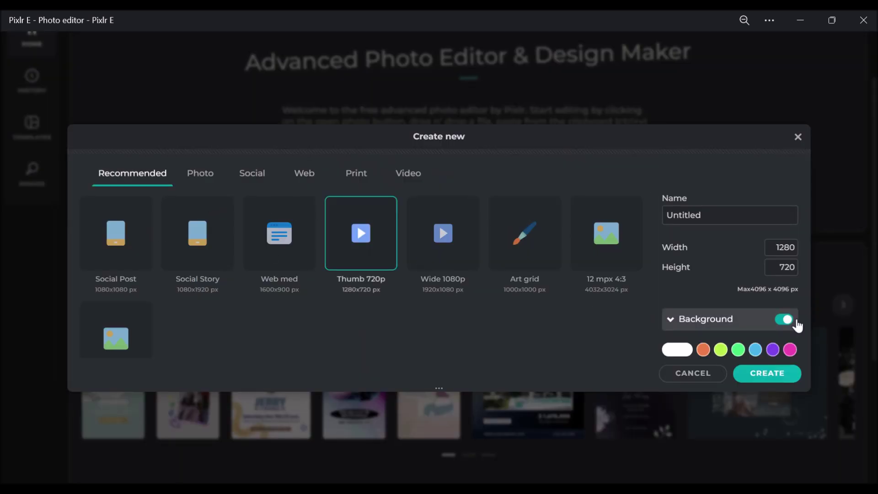
pyautogui.click(767, 373)
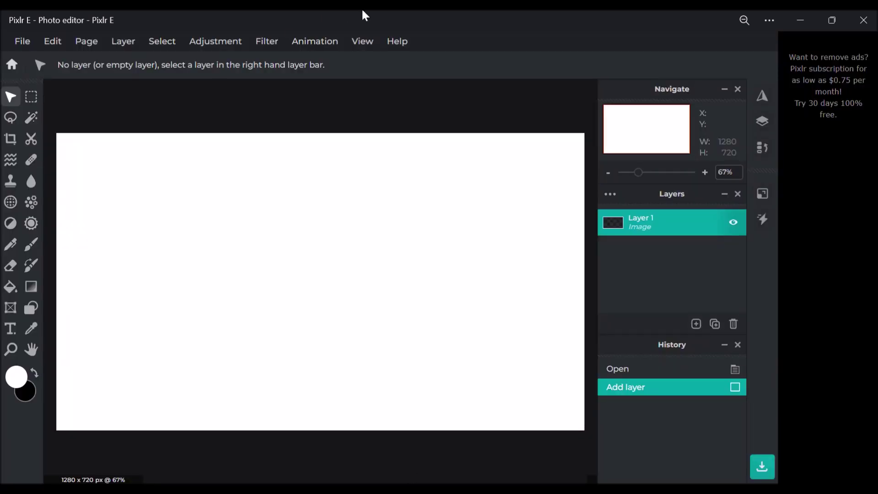
# Step: Add the cavendish banana image to the canvas as a new layer
pyautogui.click(126, 43)
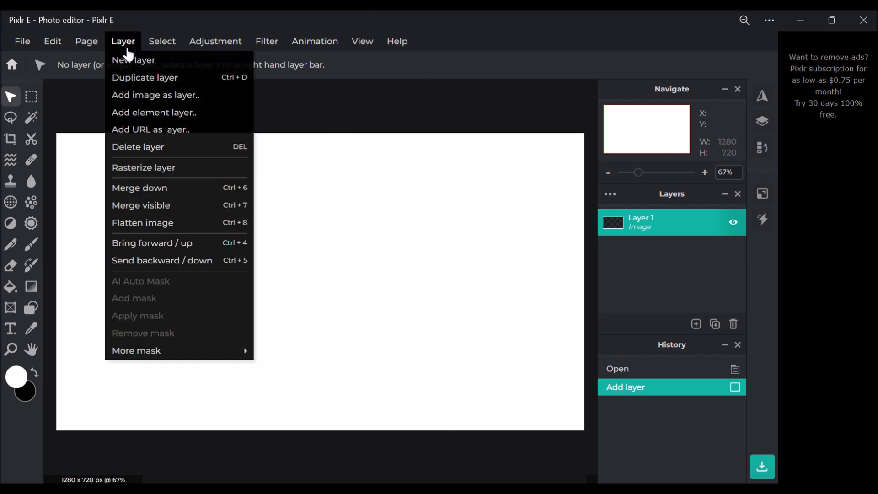
pyautogui.click(130, 48)
pyautogui.click(131, 48)
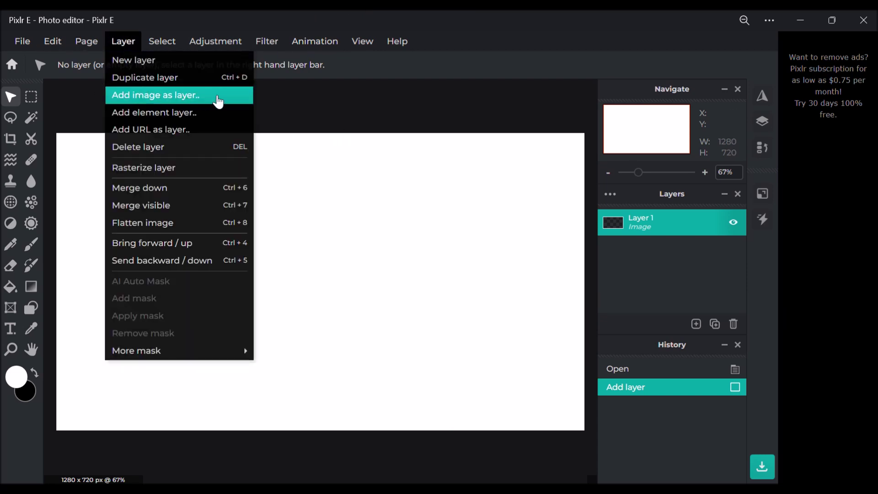
pyautogui.click(219, 101)
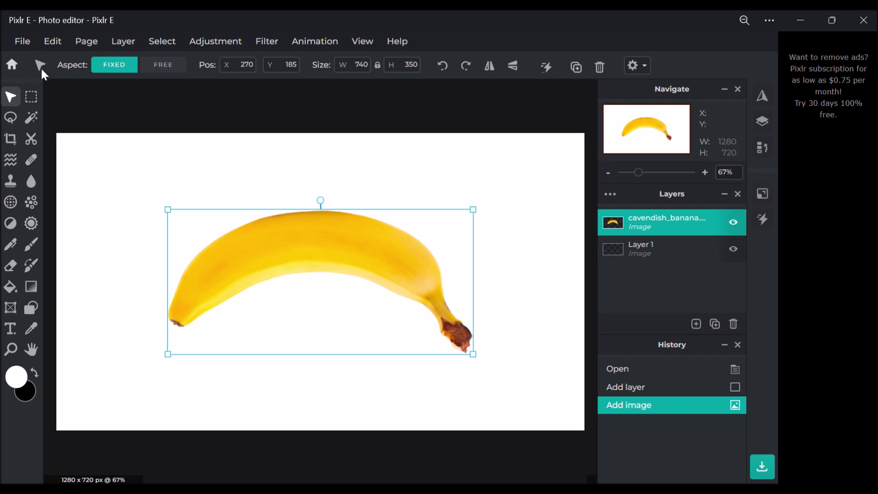
# Step: Flip the banana layer vertically so it curves upward, and deselect it
pyautogui.click(53, 41)
pyautogui.moveTo(114, 209)
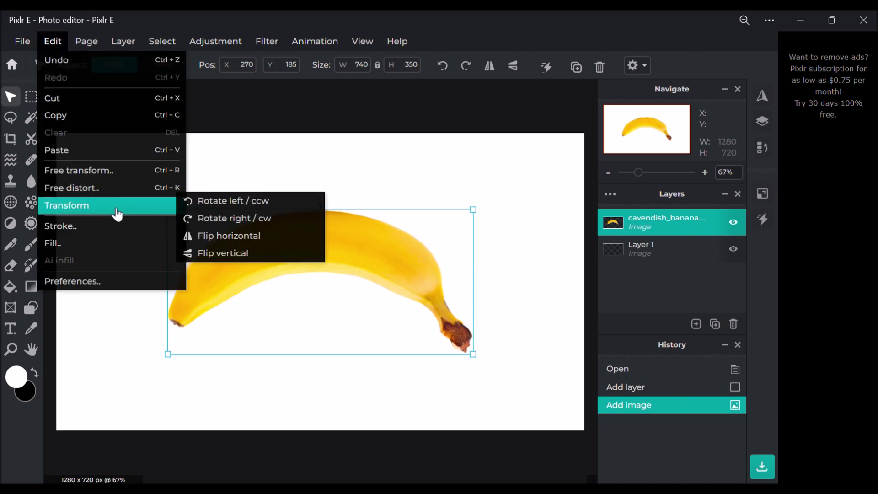
pyautogui.click(242, 255)
pyautogui.moveTo(325, 294)
pyautogui.mouseDown()
pyautogui.moveTo(334, 264)
pyautogui.moveTo(334, 295)
pyautogui.moveTo(323, 294)
pyautogui.moveTo(331, 300)
pyautogui.mouseUp()
pyautogui.click(509, 338)
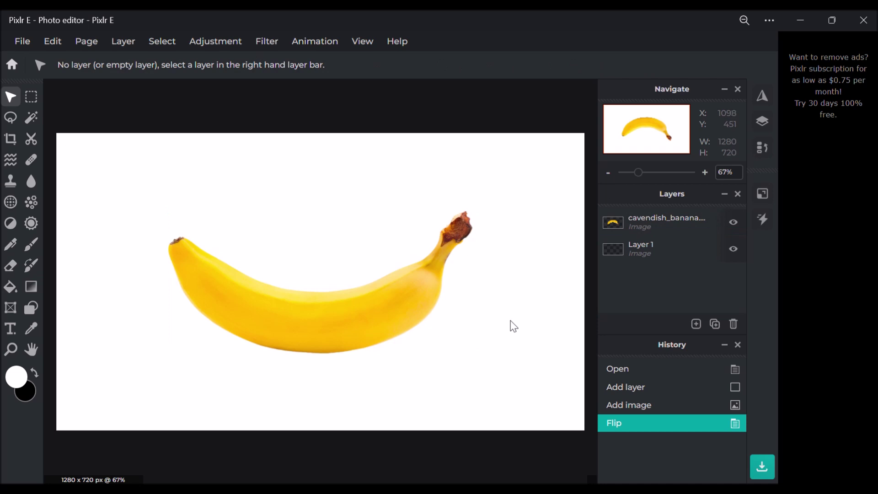
# Step: Add a new text layer reading "cavendish"
pyautogui.click(17, 334)
pyautogui.click(320, 262)
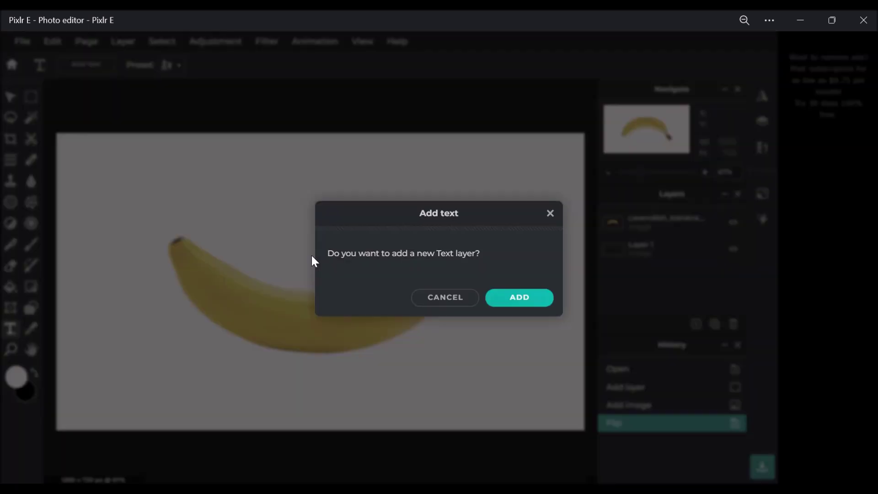
pyautogui.click(517, 298)
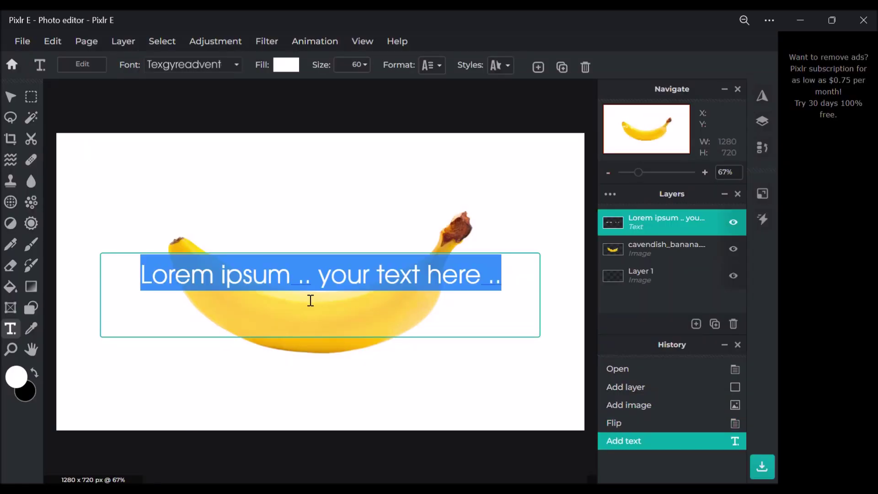
pyautogui.write('cavendish')
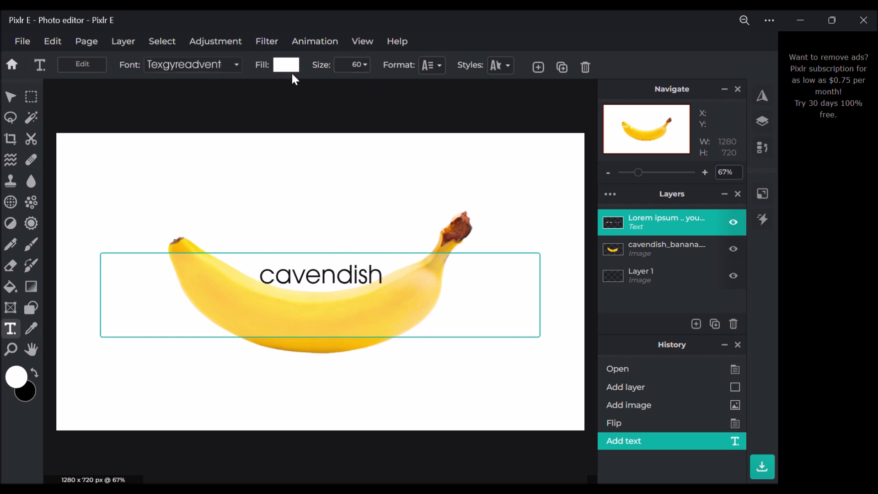
# Step: Set the text's fill colour to black and move the text down onto the banana
pyautogui.click(216, 73)
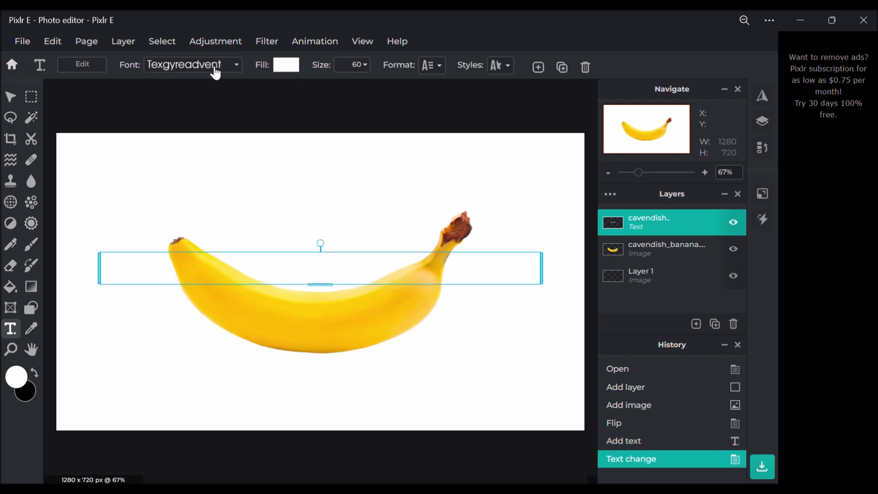
pyautogui.click(280, 66)
pyautogui.click(271, 294)
pyautogui.click(418, 280)
pyautogui.moveTo(358, 310); pyautogui.dragTo(356, 334)
# Step: Change the text's font to Bebasneue
pyautogui.click(172, 65)
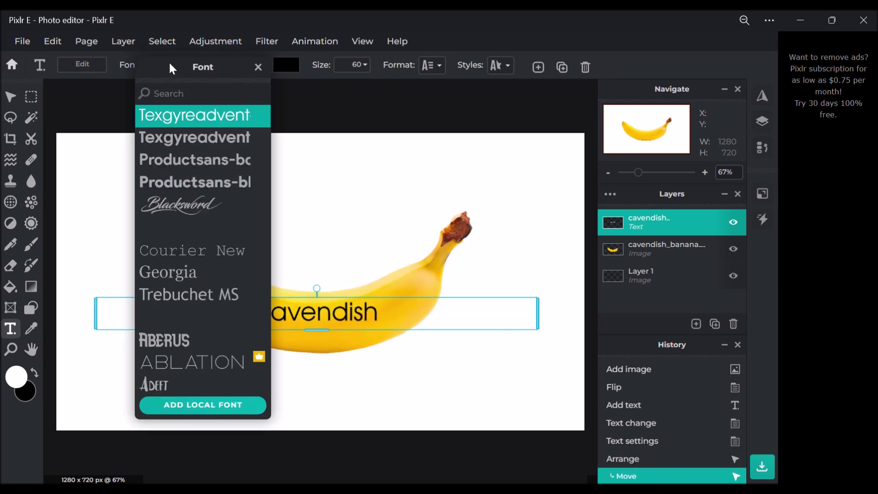
pyautogui.scroll(-7, 196, 201)
pyautogui.scroll(-9, 197, 204)
pyautogui.scroll(-2, 196, 203)
pyautogui.click(177, 212)
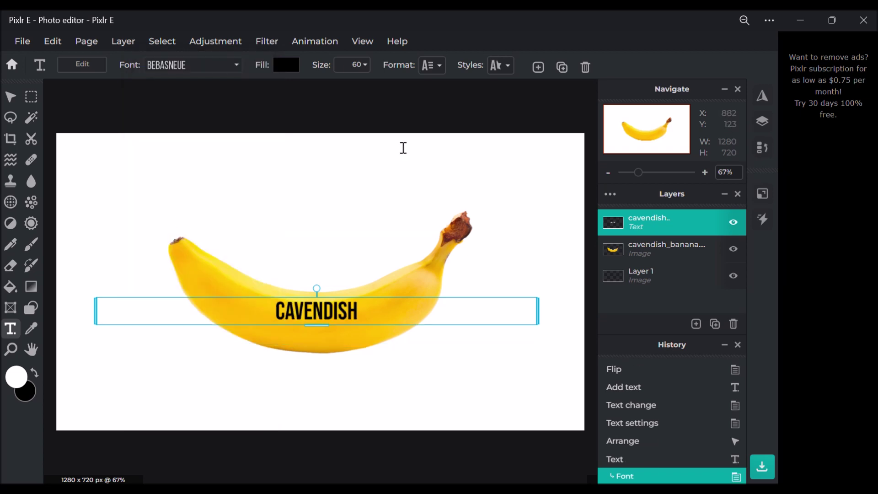
# Step: Enlarge the text to size 215 and position it centrally over the banana
pyautogui.click(369, 68)
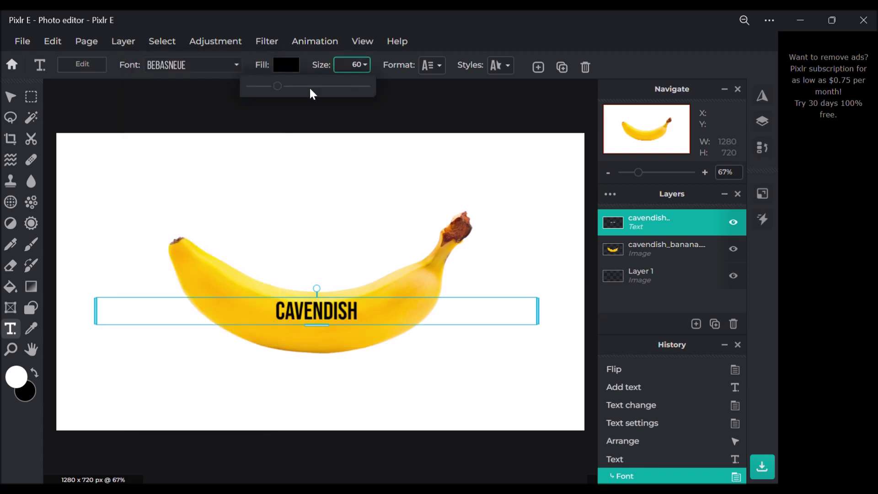
pyautogui.moveTo(294, 94); pyautogui.dragTo(307, 96)
pyautogui.moveTo(319, 334); pyautogui.dragTo(336, 323)
pyautogui.click(365, 66)
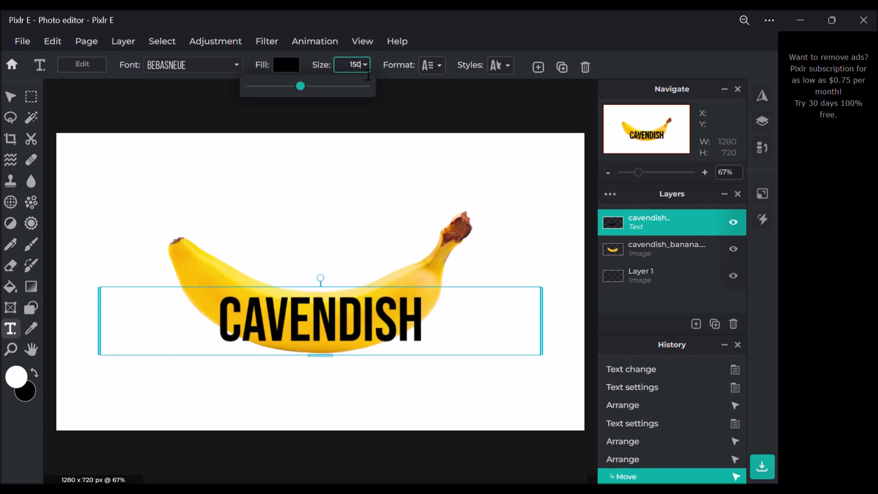
pyautogui.moveTo(311, 91); pyautogui.dragTo(311, 92)
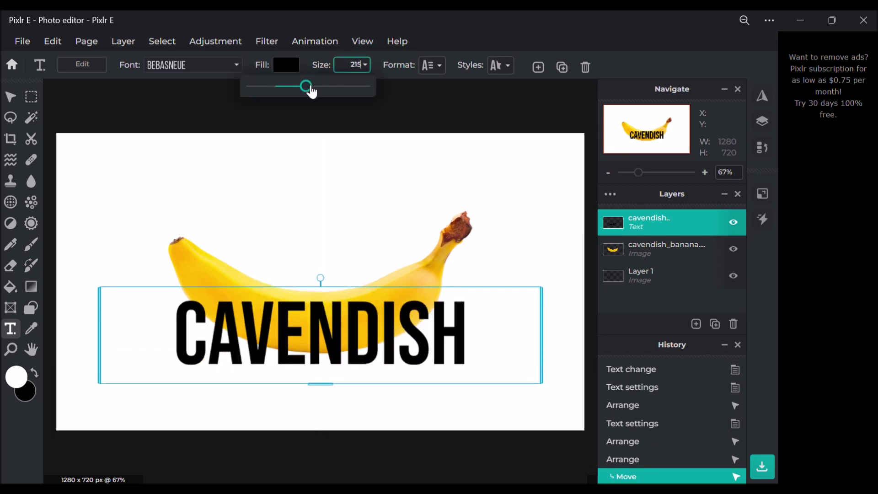
pyautogui.moveTo(320, 334); pyautogui.dragTo(324, 323)
# Step: Enable the circular Warp style on the text with an edge size of -100
pyautogui.scroll(2, 436, 171)
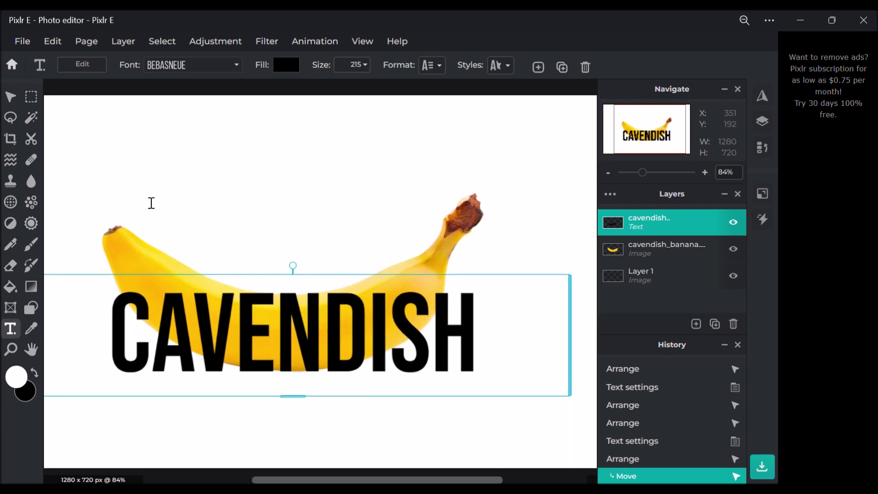
pyautogui.scroll(1, 151, 203)
pyautogui.click(505, 68)
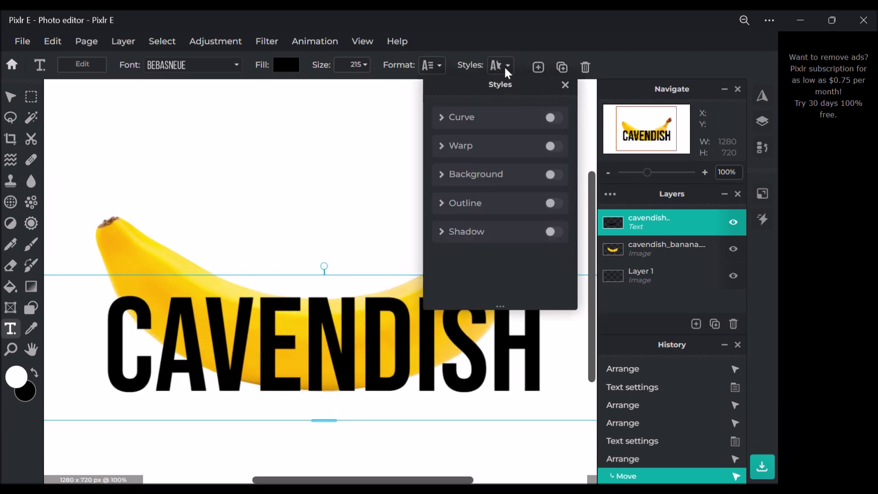
pyautogui.click(561, 149)
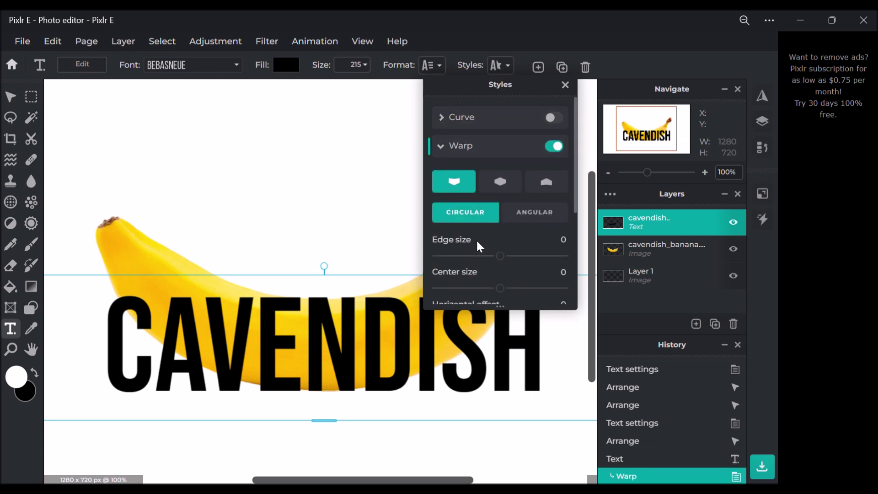
pyautogui.moveTo(502, 260); pyautogui.dragTo(435, 254)
pyautogui.scroll(-5, 531, 236)
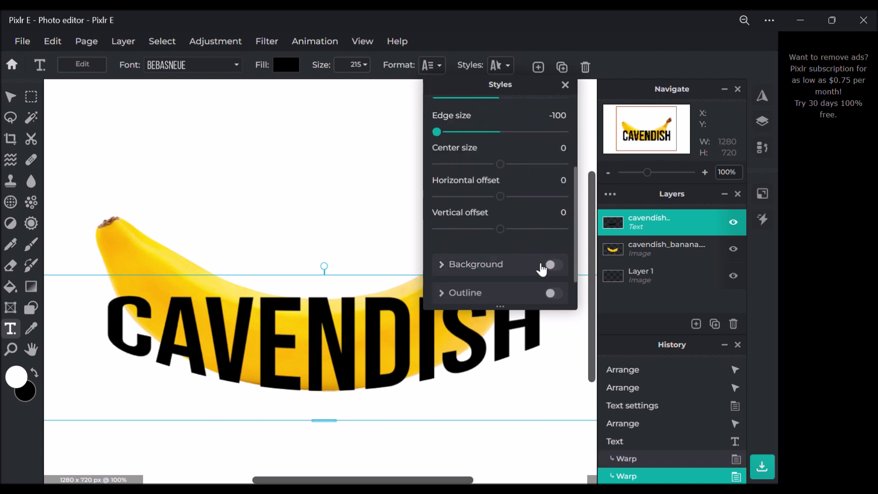
# Step: Raise the warp's edge size and vertical offset to follow the banana's curve, and move the text up onto the banana
pyautogui.moveTo(525, 236)
pyautogui.mouseDown()
pyautogui.moveTo(520, 230)
pyautogui.moveTo(531, 230)
pyautogui.mouseUp()
pyautogui.moveTo(438, 131); pyautogui.dragTo(475, 128)
pyautogui.moveTo(531, 228); pyautogui.dragTo(568, 228)
pyautogui.click(342, 429)
pyautogui.moveTo(342, 429); pyautogui.dragTo(334, 324)
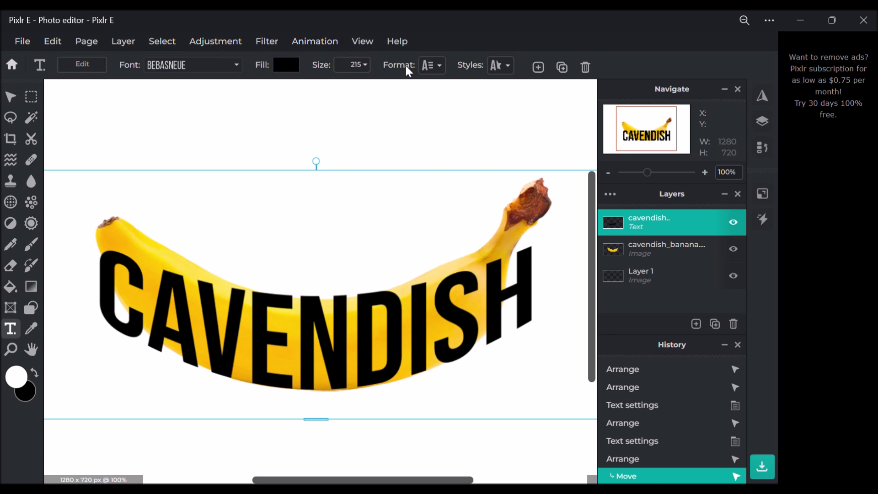
# Step: Tighten the text's letter space to -12
pyautogui.click(434, 65)
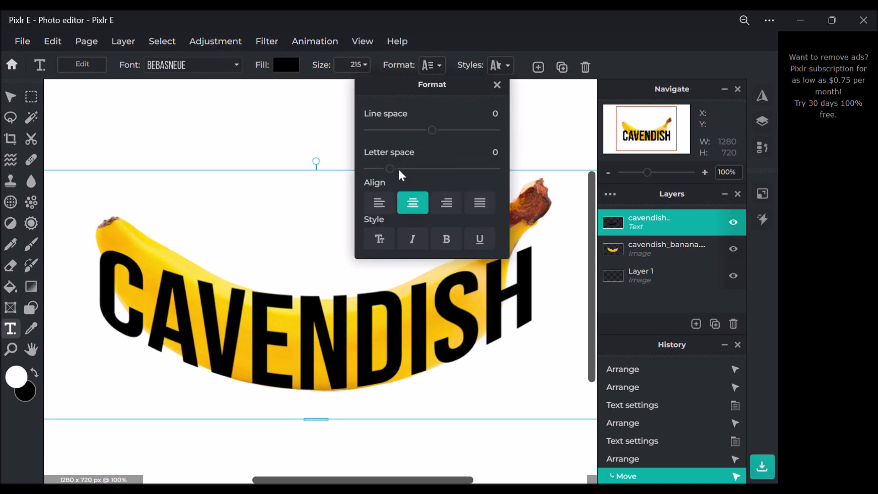
pyautogui.moveTo(392, 173); pyautogui.dragTo(383, 173)
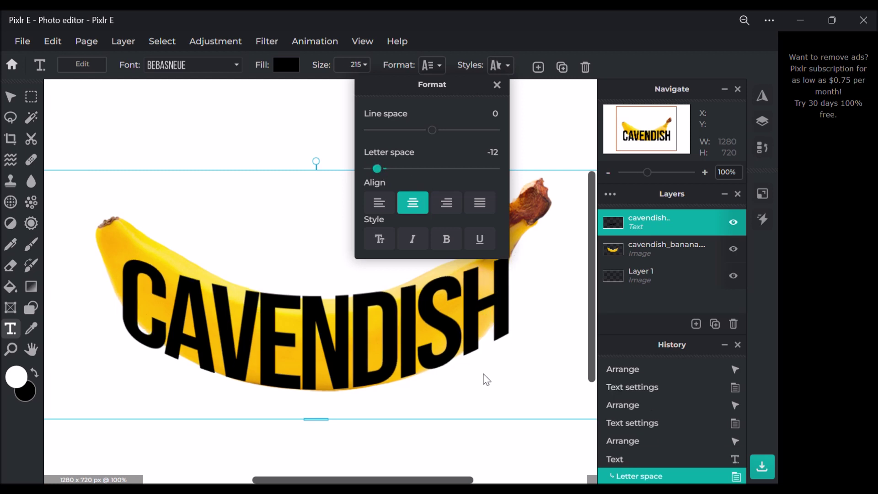
pyautogui.click(486, 380)
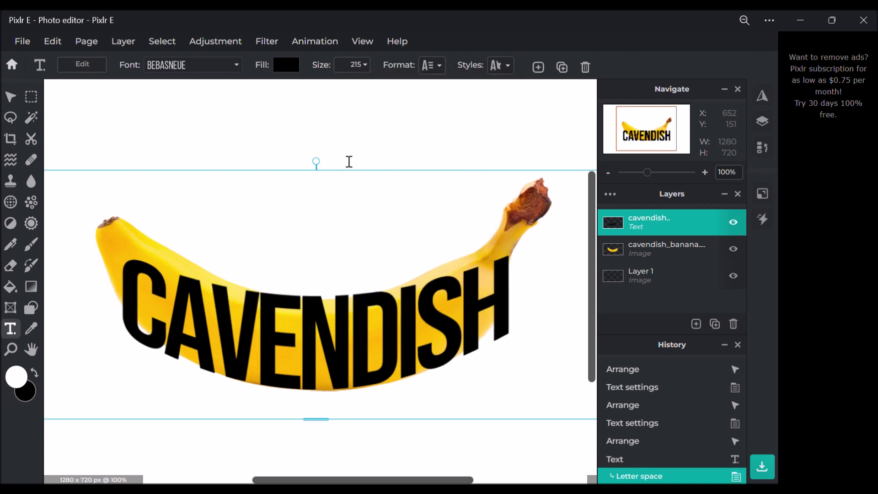
# Step: Rasterize the cavendish text layer into an image layer
pyautogui.scroll(-2, 444, 237)
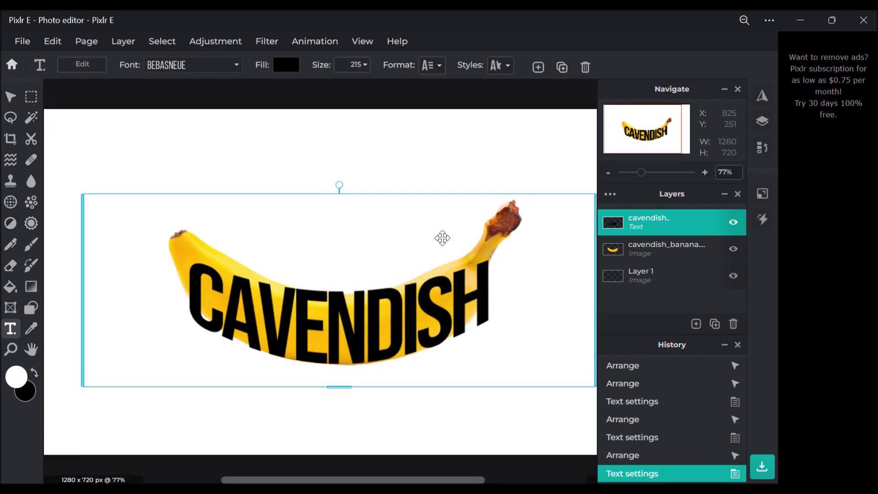
pyautogui.click(455, 167)
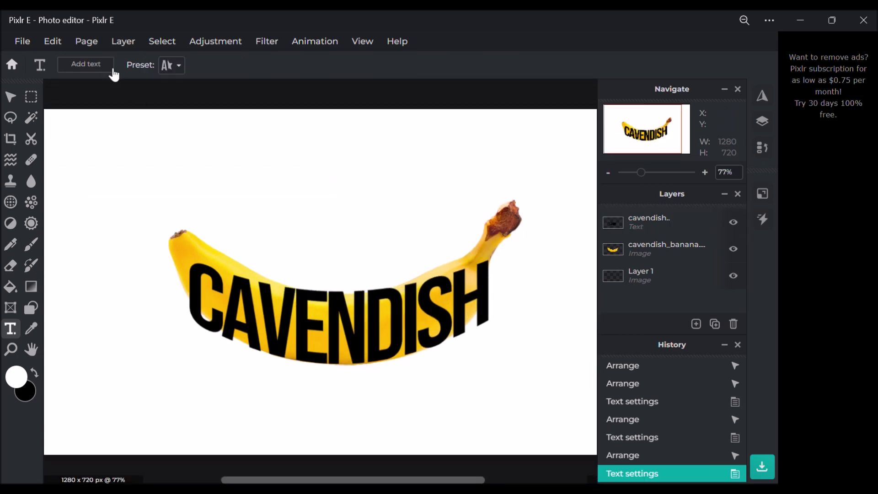
pyautogui.click(123, 42)
pyautogui.click(648, 226)
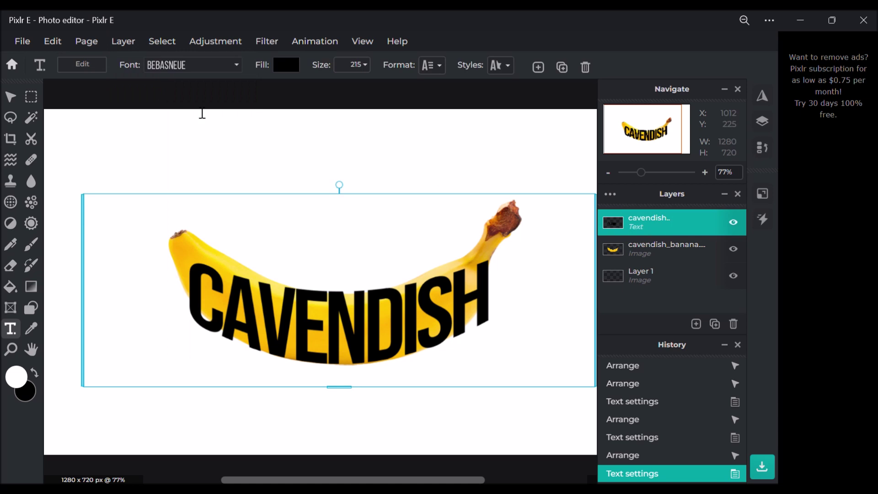
pyautogui.click(122, 41)
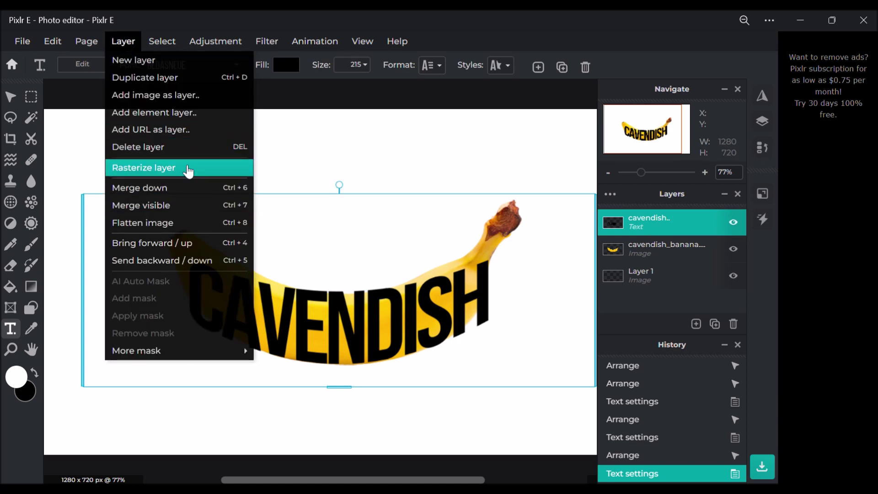
pyautogui.click(189, 171)
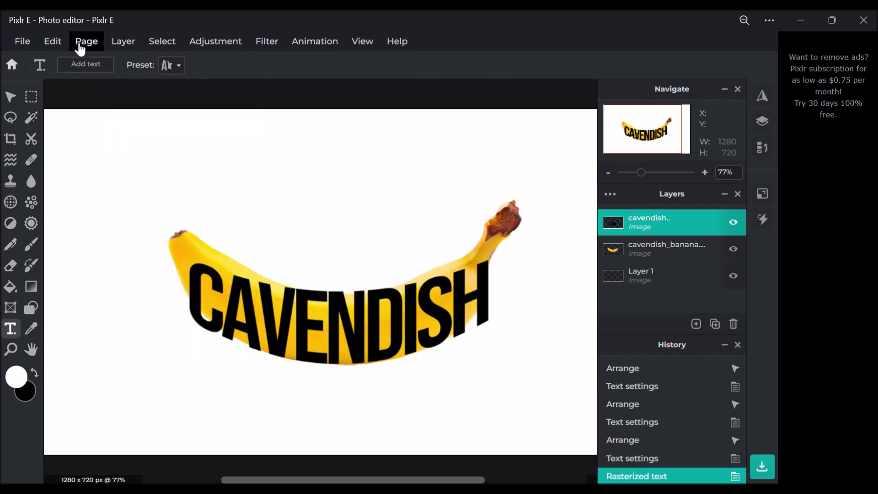
# Step: Free-distort the rasterized text, pulling its left top corner to 230 x 156 and right top corner to 1053 x 207, and apply it
pyautogui.click(65, 44)
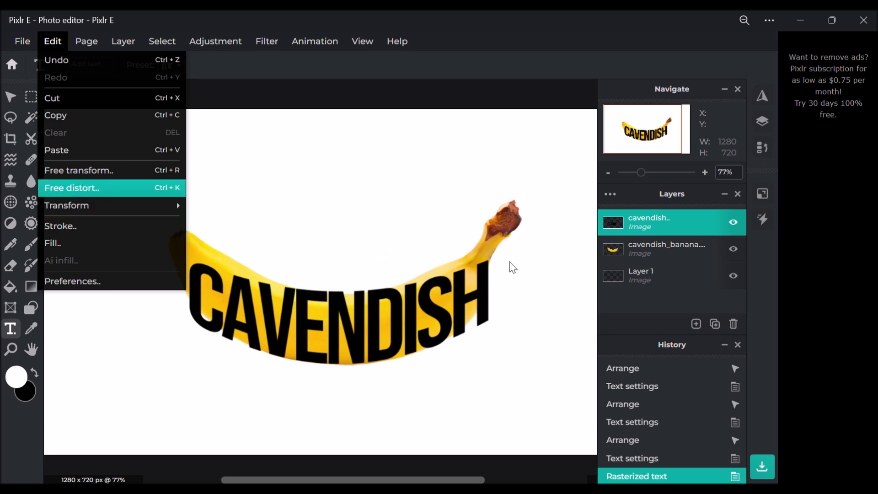
pyautogui.hotkey('ctrl', 'k')
pyautogui.moveTo(591, 194)
pyautogui.mouseDown()
pyautogui.moveTo(571, 191)
pyautogui.moveTo(578, 200)
pyautogui.mouseUp()
pyautogui.scroll(-3, 115, 215)
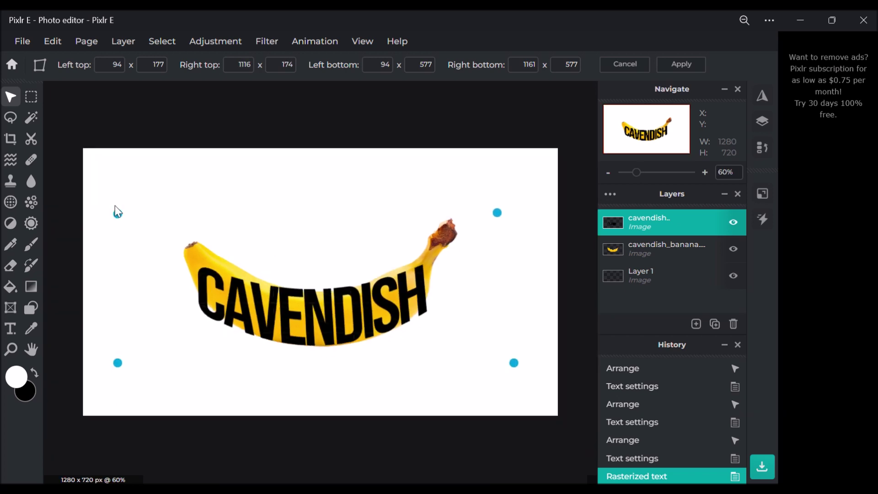
pyautogui.moveTo(146, 222); pyautogui.dragTo(187, 216)
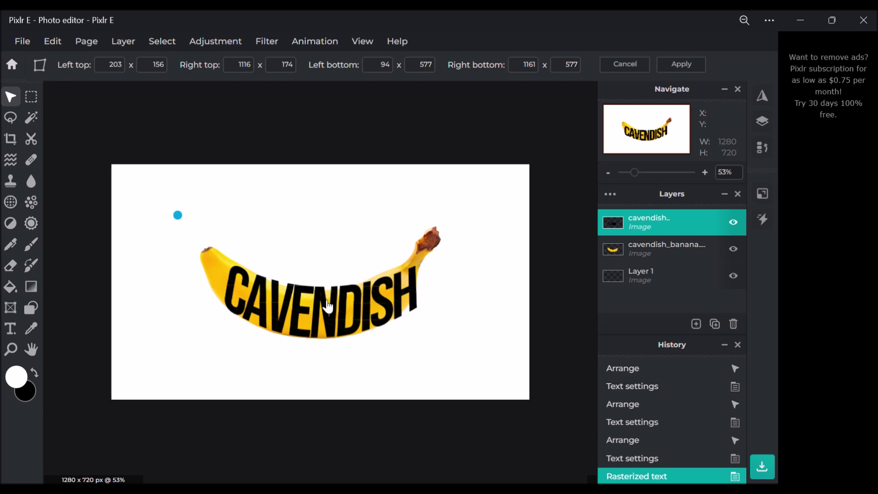
pyautogui.scroll(4, 328, 306)
pyautogui.moveTo(566, 187); pyautogui.dragTo(533, 214)
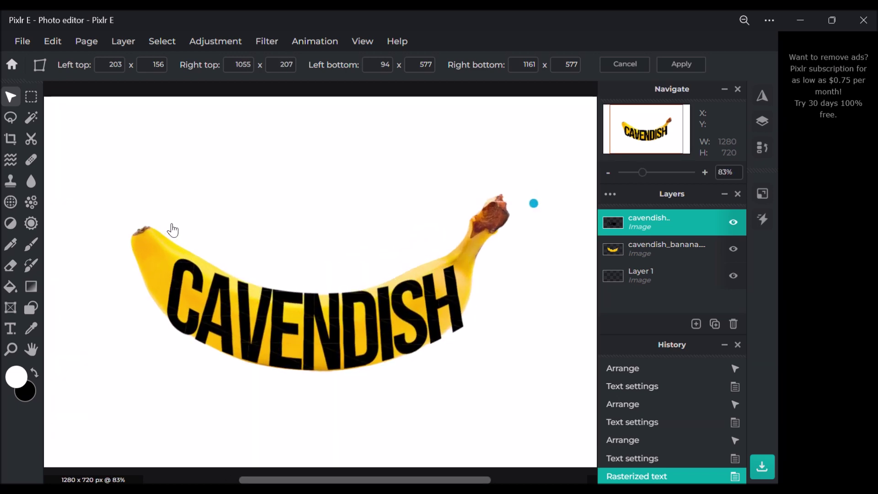
pyautogui.scroll(-2, 112, 197)
pyautogui.moveTo(157, 204); pyautogui.dragTo(166, 207)
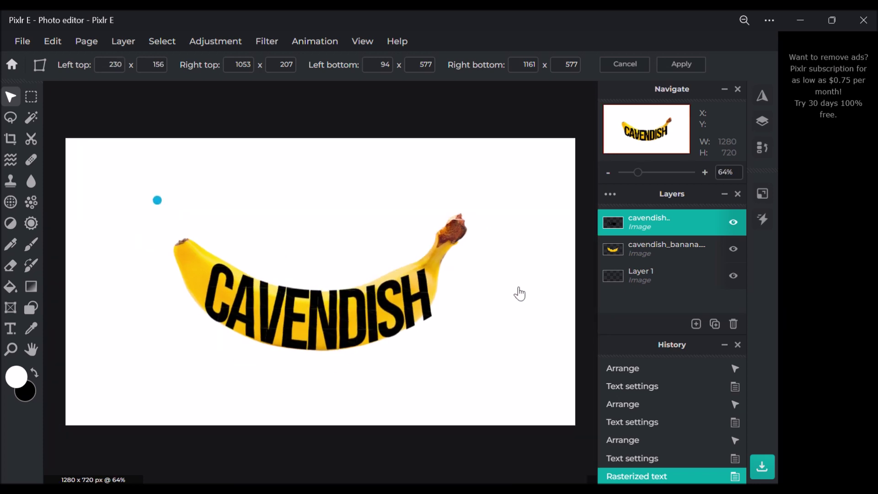
pyautogui.scroll(3, 511, 288)
pyautogui.press('Return')
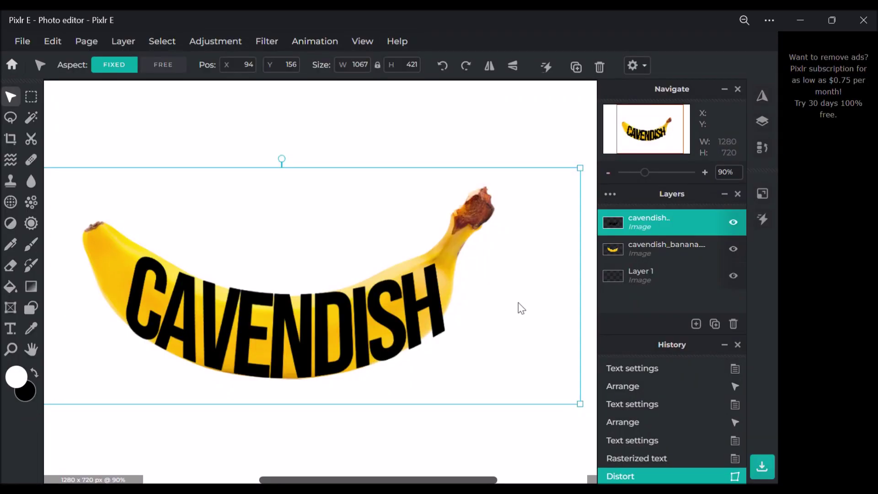
# Step: Marquee-select the letters ISH at the end of the word, about 197 x 184 px
pyautogui.click(30, 97)
pyautogui.moveTo(346, 258); pyautogui.dragTo(466, 370)
pyautogui.click(52, 41)
pyautogui.click(68, 170)
pyautogui.click(549, 346)
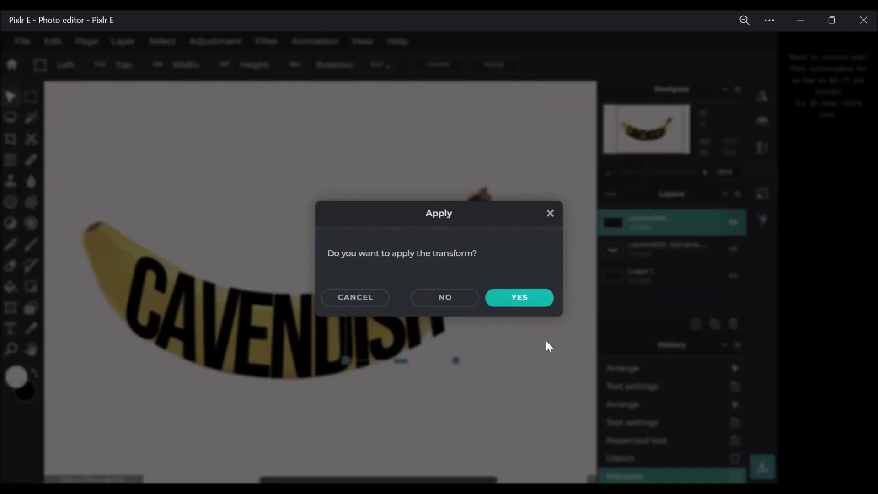
pyautogui.click(468, 303)
# Step: Free-distort the selected ISH with left top 737 x 309, right top 919 x 291 and right bottom 934 x 489, and apply it
pyautogui.click(54, 42)
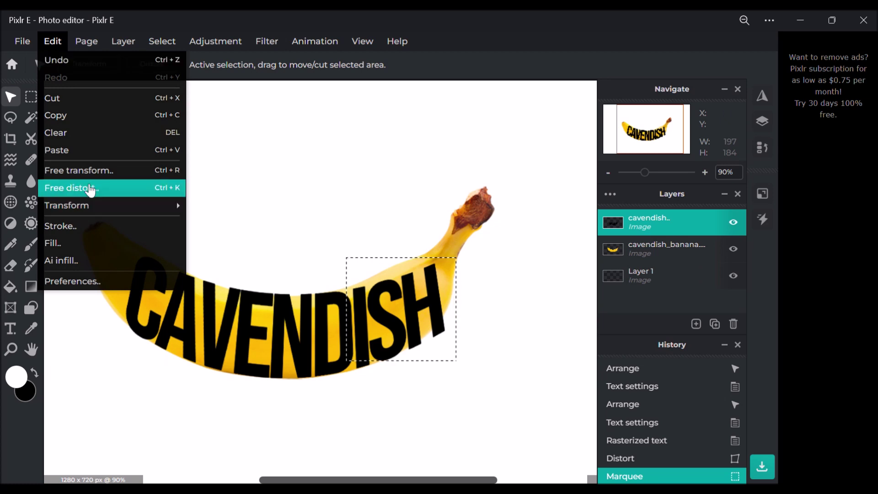
pyautogui.hotkey('ctrl', 'k')
pyautogui.moveTo(457, 257); pyautogui.dragTo(456, 249)
pyautogui.moveTo(459, 361); pyautogui.dragTo(460, 363)
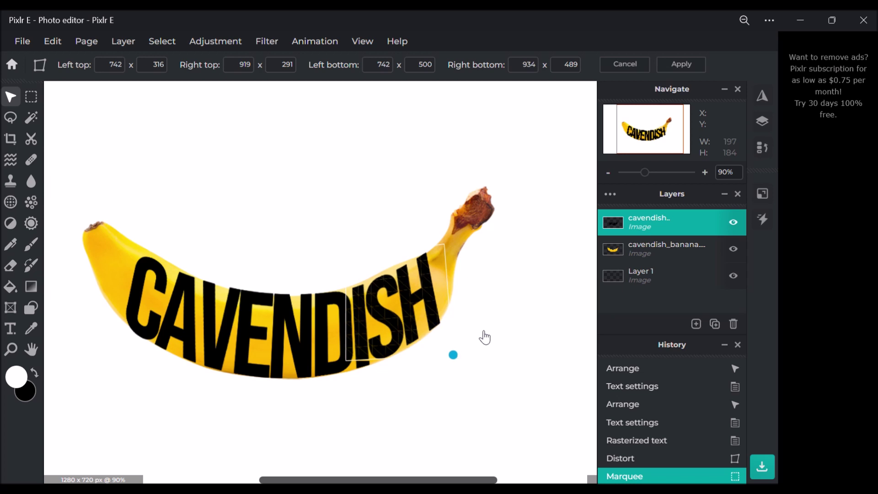
pyautogui.moveTo(349, 256); pyautogui.dragTo(346, 252)
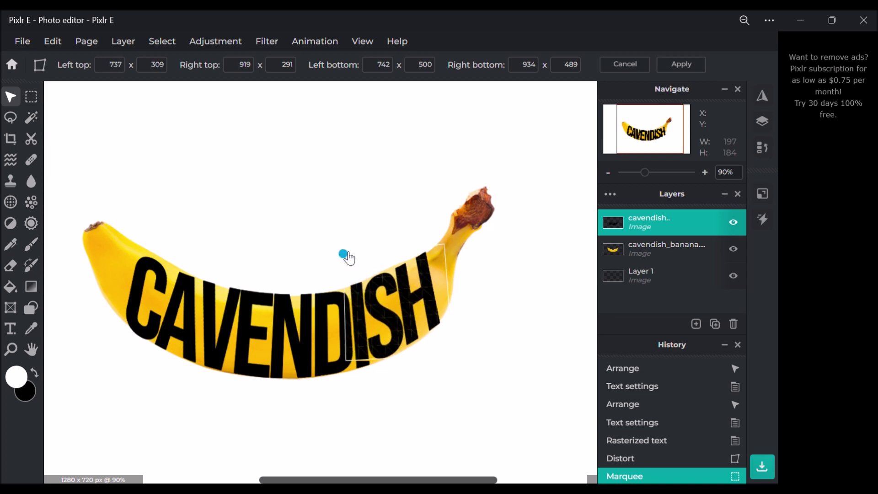
pyautogui.click(485, 401)
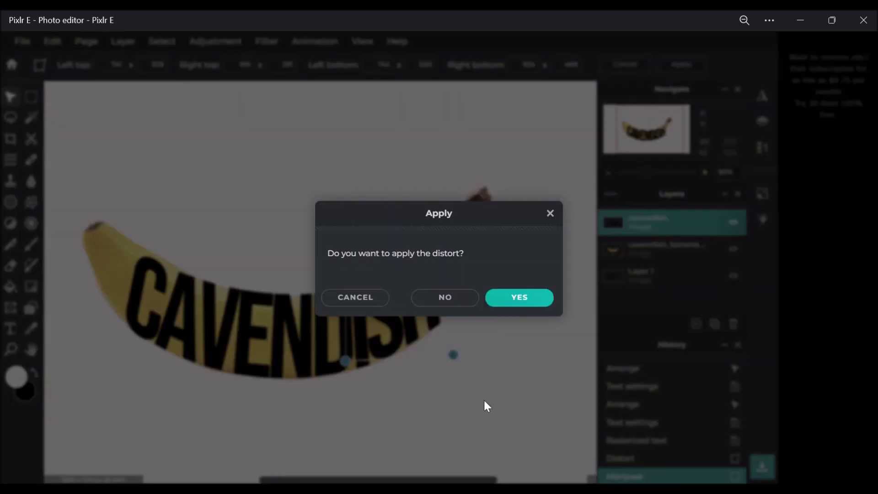
pyautogui.click(513, 298)
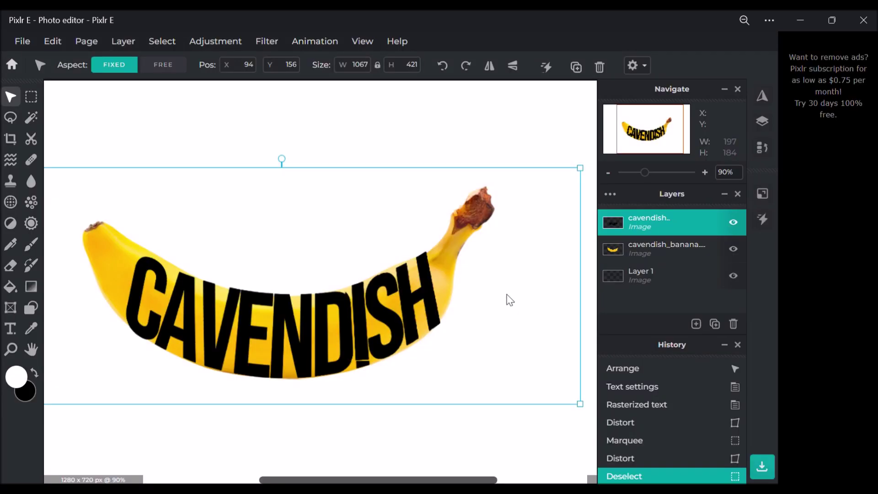
# Step: Marquee-select the letter C and free-distort it with left top 341 x 245 and right top 439 x 275, then apply it
pyautogui.click(30, 97)
pyautogui.moveTo(120, 242); pyautogui.dragTo(173, 354)
pyautogui.click(53, 41)
pyautogui.click(119, 192)
pyautogui.moveTo(112, 232); pyautogui.dragTo(125, 216)
pyautogui.moveTo(177, 235); pyautogui.dragTo(185, 238)
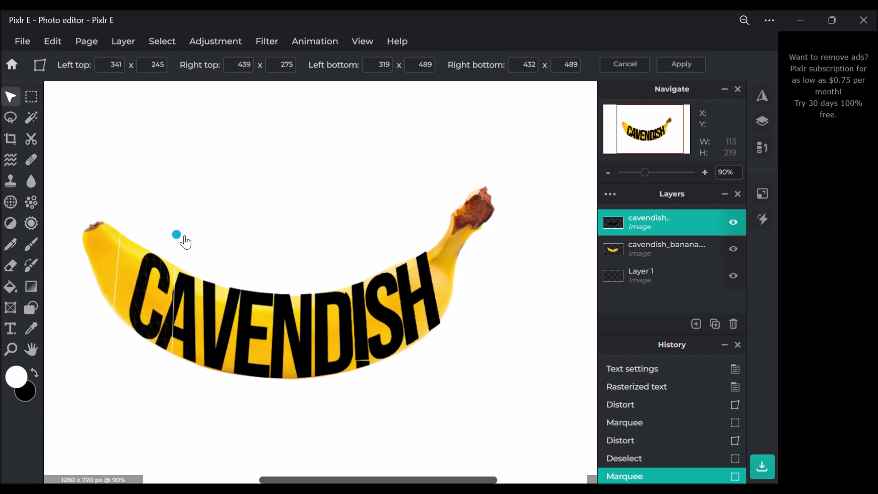
pyautogui.click(436, 414)
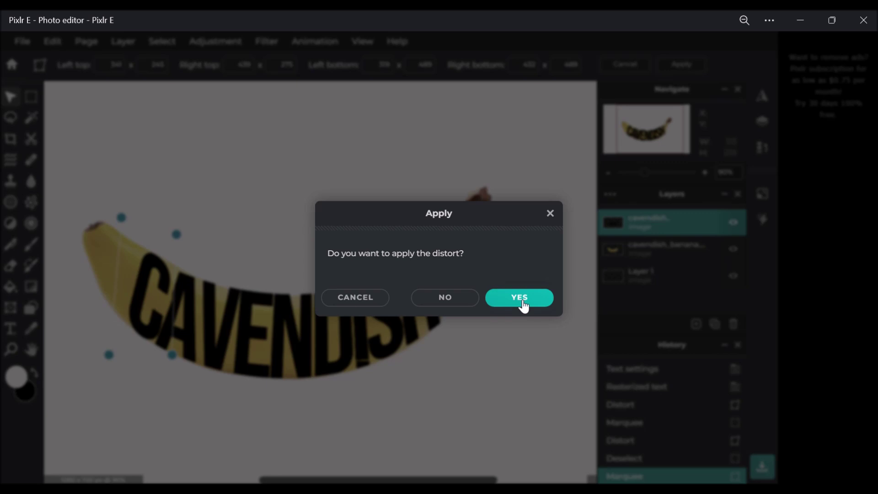
pyautogui.click(520, 298)
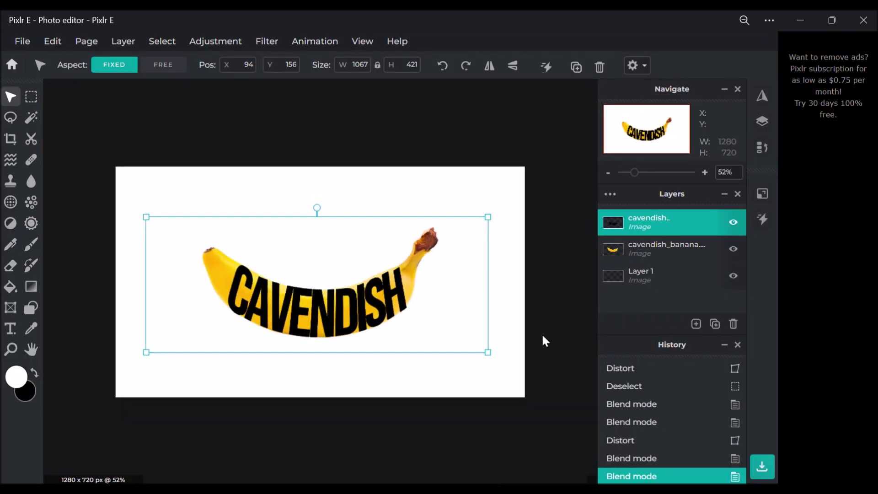
# Step: Set the blend mode of the cavendish text layer to Mask
pyautogui.click(542, 337)
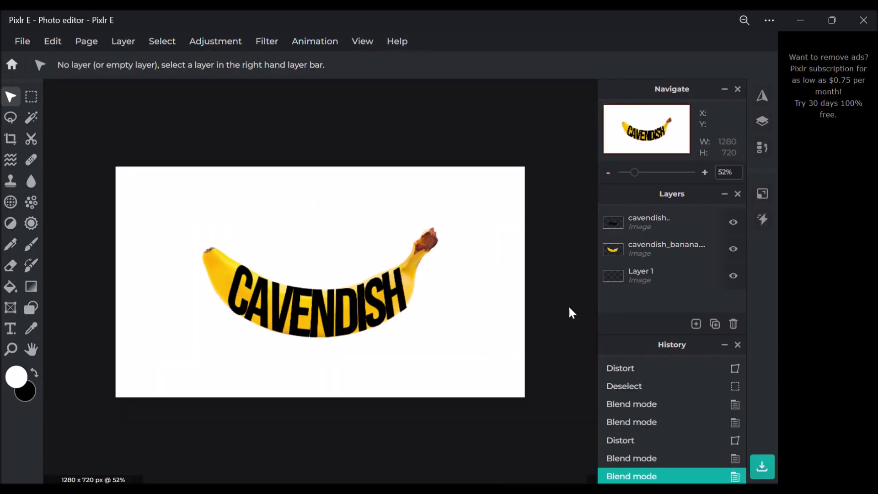
pyautogui.click(643, 224)
pyautogui.click(610, 194)
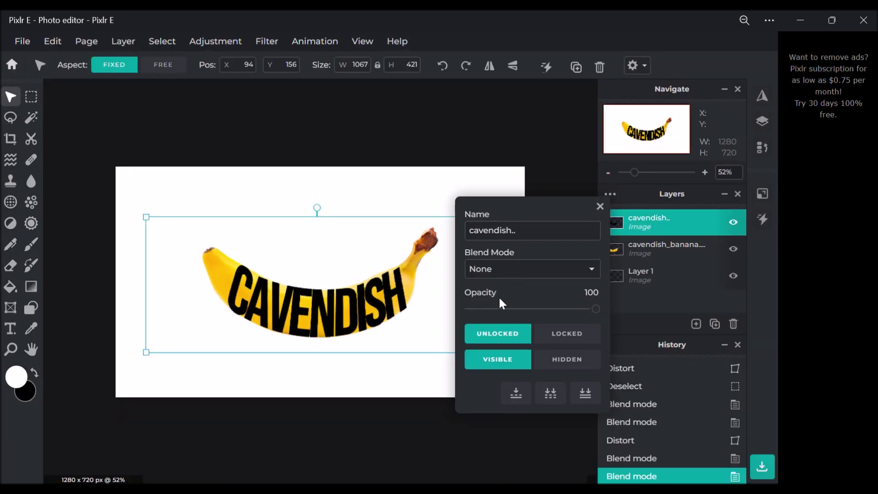
pyautogui.click(528, 271)
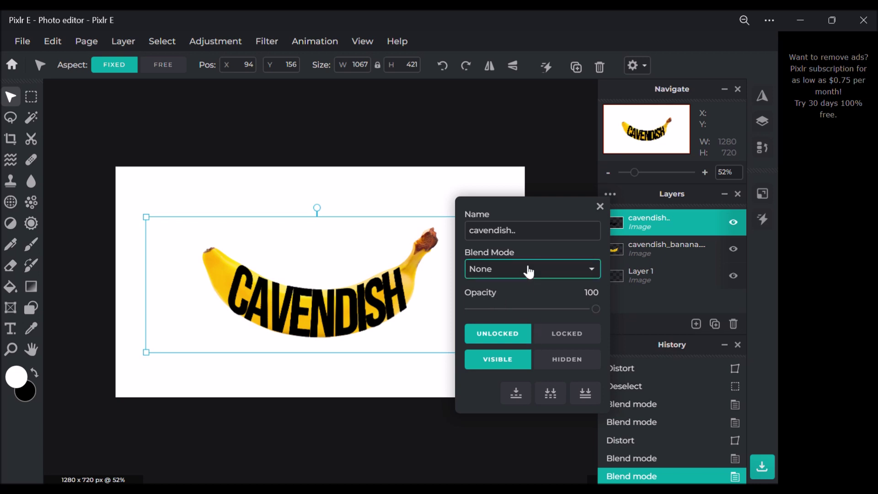
pyautogui.click(486, 481)
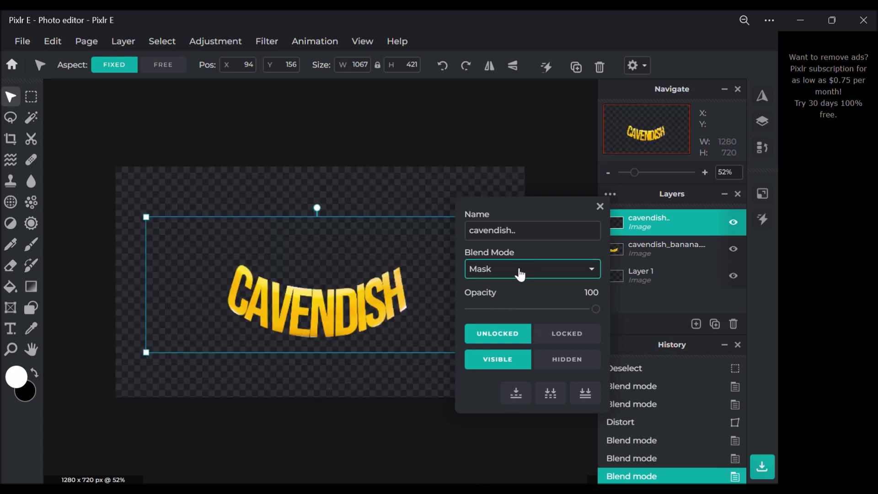
pyautogui.click(600, 207)
# Step: Duplicate the cavendish_banana layer and move the copy above the text layer
pyautogui.click(663, 256)
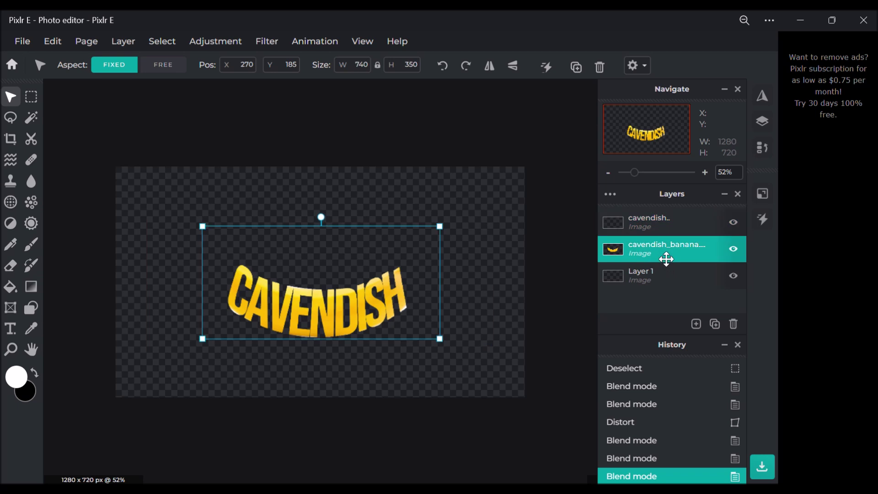
pyautogui.click(714, 324)
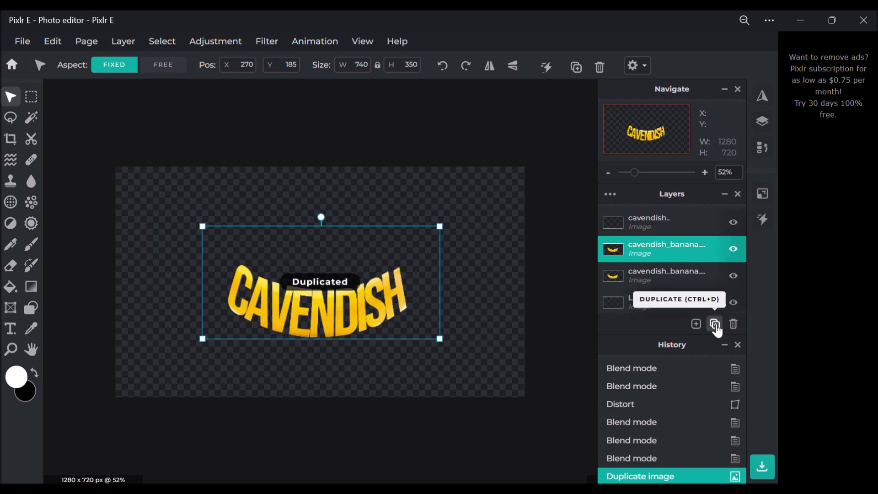
pyautogui.moveTo(655, 254); pyautogui.dragTo(662, 227)
# Step: Add a mask that hides the whole banana copy on the top layer
pyautogui.scroll(5, 550, 281)
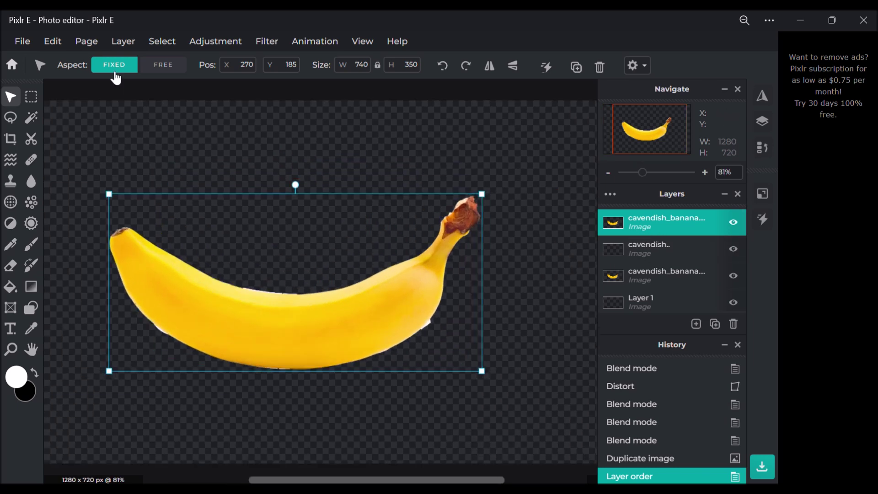
pyautogui.click(122, 42)
pyautogui.click(151, 298)
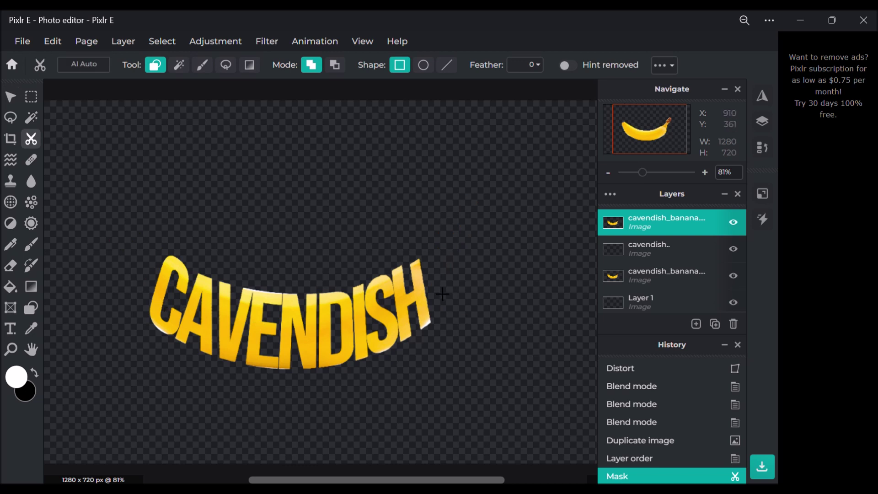
# Step: Paint on the mask with a soft 150-size brush to bring back the banana's stem beside the H
pyautogui.click(202, 65)
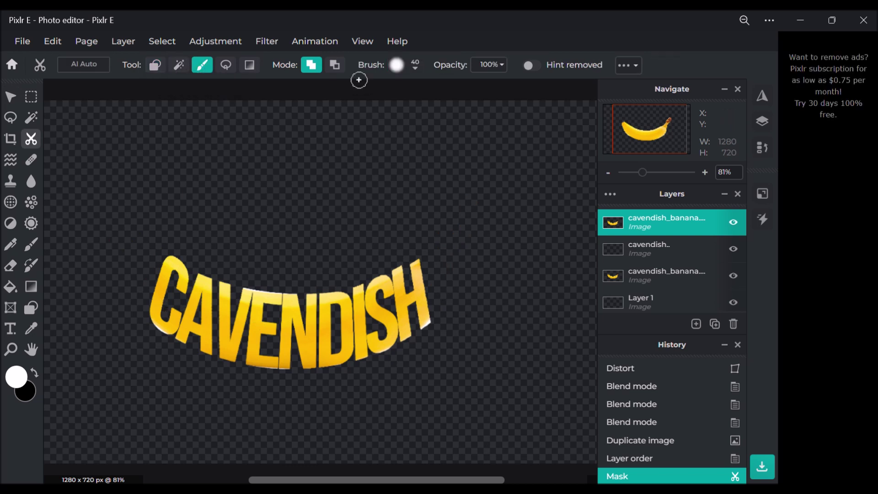
pyautogui.click(416, 68)
pyautogui.click(595, 282)
pyautogui.click(456, 253)
pyautogui.moveTo(456, 254); pyautogui.dragTo(466, 243)
pyautogui.moveTo(447, 303); pyautogui.dragTo(456, 273)
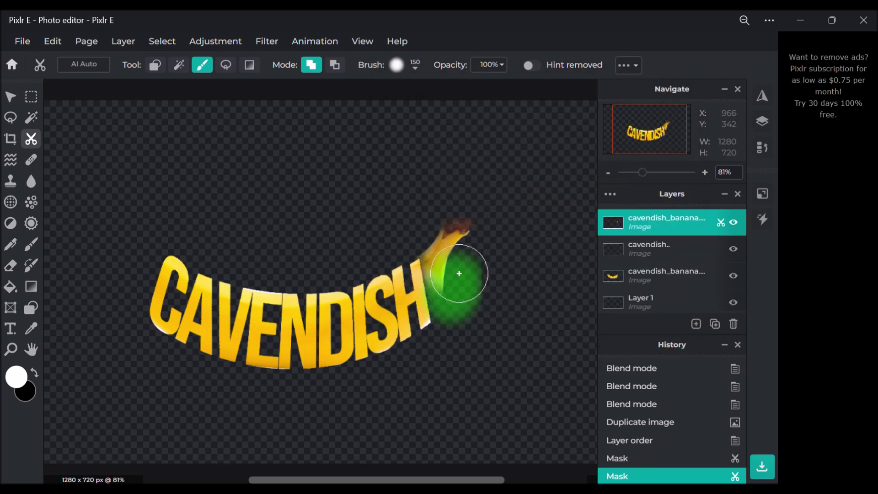
# Step: Paint on the mask with a hard 70-size brush to reveal the rest of the stem and the banana's tip beside the C
pyautogui.scroll(3, 92, 304)
pyautogui.moveTo(418, 256); pyautogui.dragTo(371, 251)
pyautogui.moveTo(410, 246)
pyautogui.mouseDown()
pyautogui.moveTo(364, 225)
pyautogui.moveTo(348, 245)
pyautogui.moveTo(369, 312)
pyautogui.moveTo(384, 296)
pyautogui.mouseUp()
pyautogui.moveTo(364, 225)
pyautogui.mouseDown()
pyautogui.moveTo(347, 196)
pyautogui.moveTo(372, 224)
pyautogui.mouseUp()
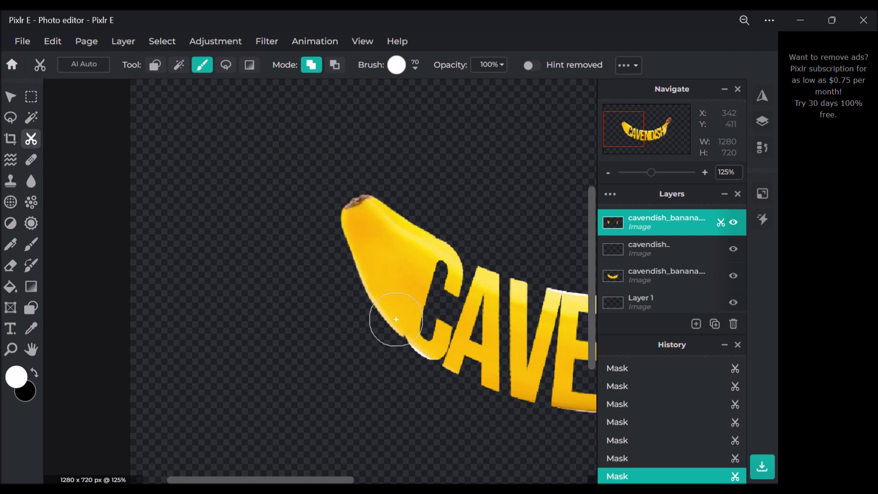
# Step: Step back through the history to remove the mask strokes painted over the letter C
pyautogui.click(421, 317)
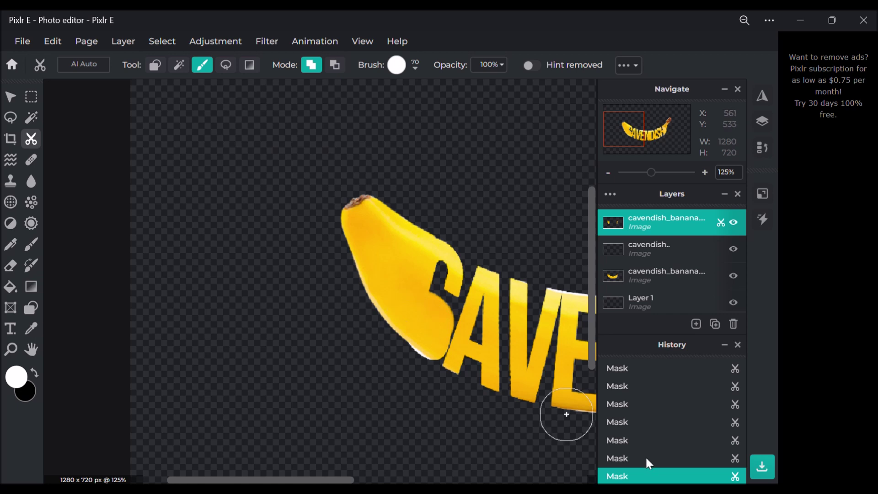
pyautogui.click(631, 440)
pyautogui.click(631, 422)
pyautogui.click(634, 404)
pyautogui.click(636, 386)
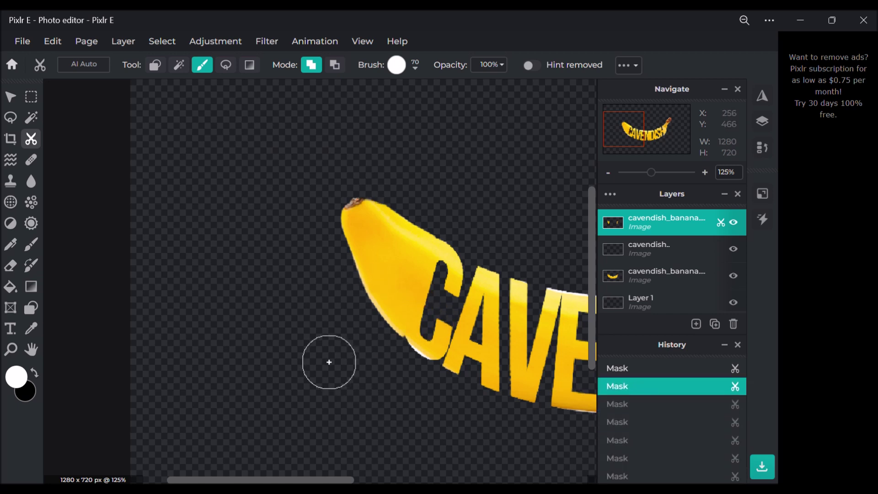
pyautogui.hotkey('ctrl', 'y')
pyautogui.hotkey('ctrl', 'y')
pyautogui.hotkey('ctrl', 'y')
pyautogui.hotkey('ctrl', 'y')
pyautogui.hotkey('ctrl', 'y')
pyautogui.hotkey('ctrl', 'y')
pyautogui.scroll(-5, 341, 384)
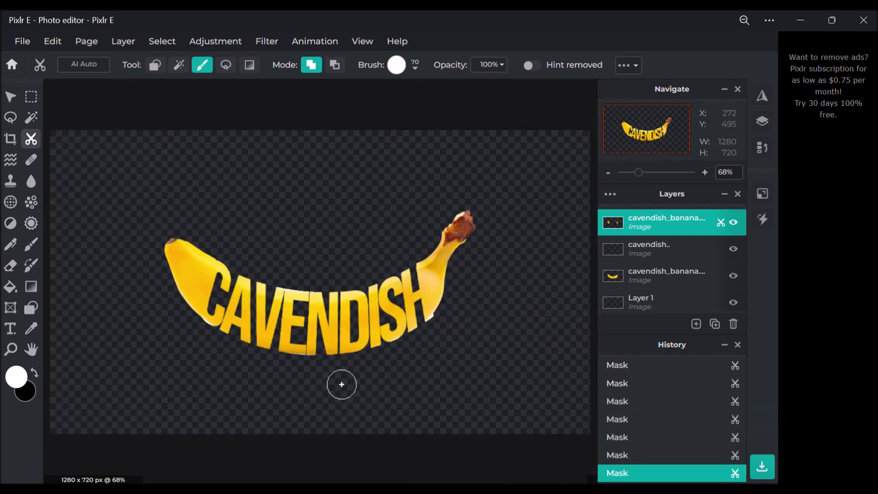
# Step: Enlarge the mask brush to 200 and touch up the mask at the banana's stem and tip
pyautogui.click(412, 74)
pyautogui.click(674, 249)
pyautogui.click(509, 364)
pyautogui.moveTo(430, 233); pyautogui.dragTo(436, 274)
pyautogui.click(196, 251)
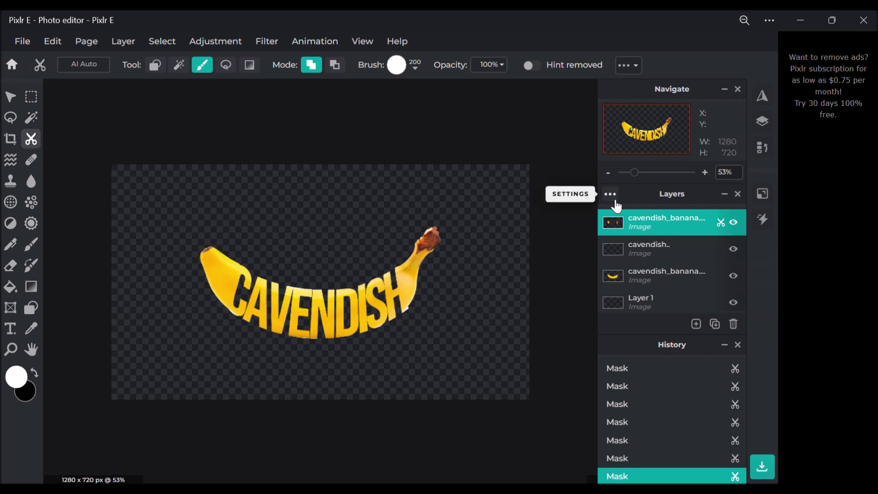
# Step: Merge the cavendish text layer down into the original banana, and merge the masked banana copy down onto the result
pyautogui.click(651, 253)
pyautogui.click(611, 195)
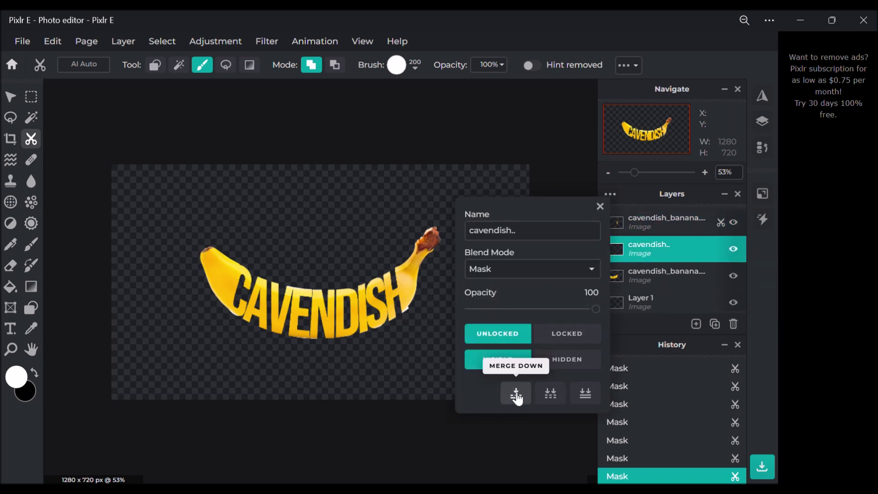
pyautogui.click(517, 396)
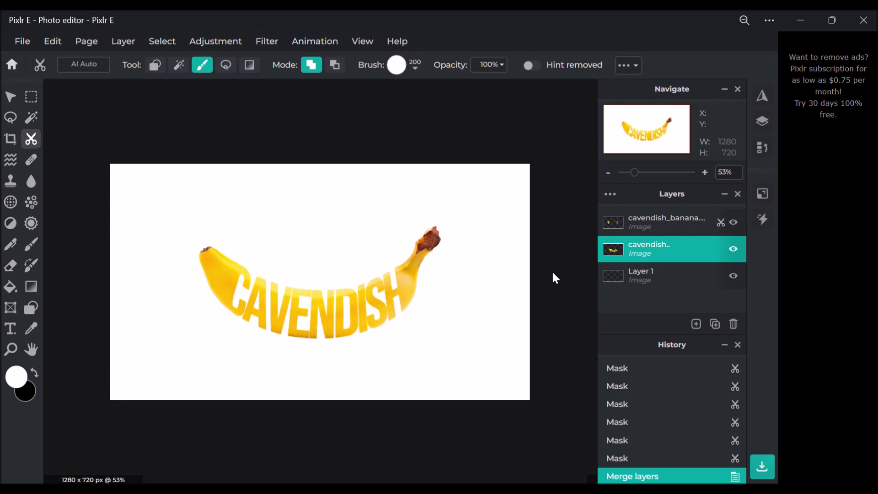
pyautogui.click(614, 221)
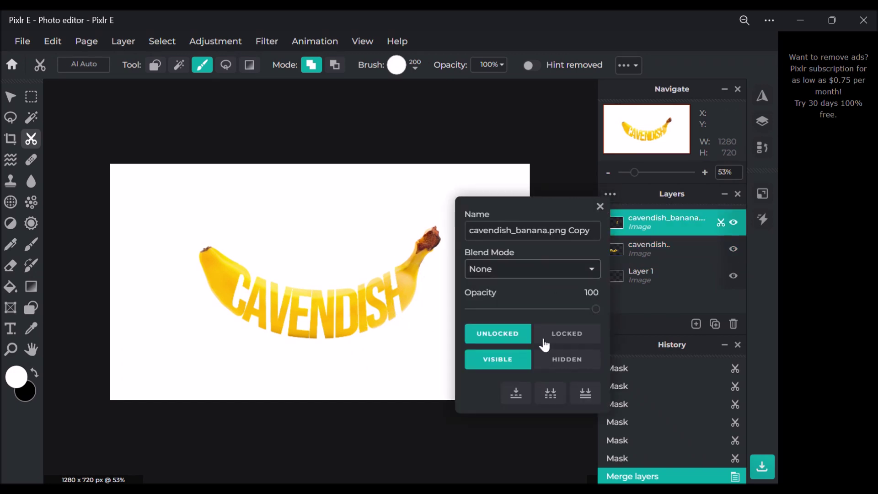
pyautogui.click(518, 394)
# Step: Pick a slightly off-white foreground color and fill Layer 1 with it as the background
pyautogui.click(686, 257)
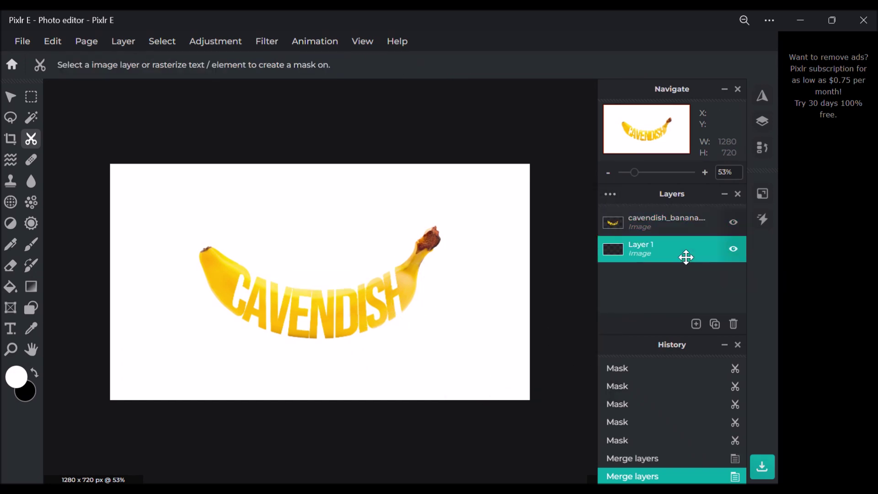
pyautogui.click(16, 378)
pyautogui.moveTo(302, 191); pyautogui.dragTo(295, 186)
pyautogui.click(533, 361)
pyautogui.click(10, 286)
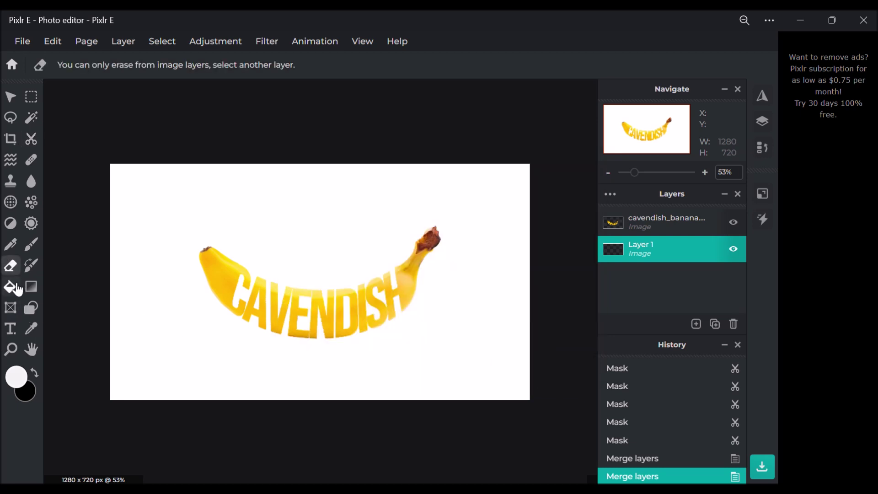
pyautogui.click(162, 267)
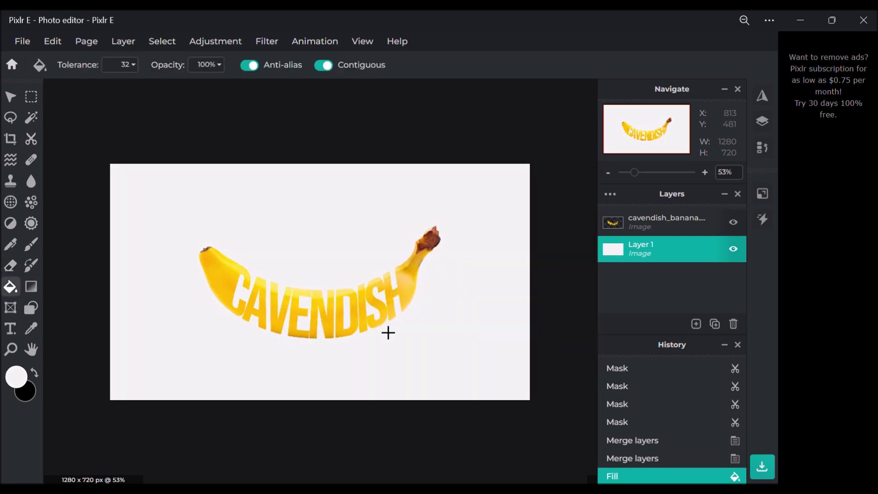
# Step: Sharpen the merged cavendish_banana layer with a medium amount and apply the filter
pyautogui.click(678, 223)
pyautogui.click(267, 41)
pyautogui.moveTo(303, 80)
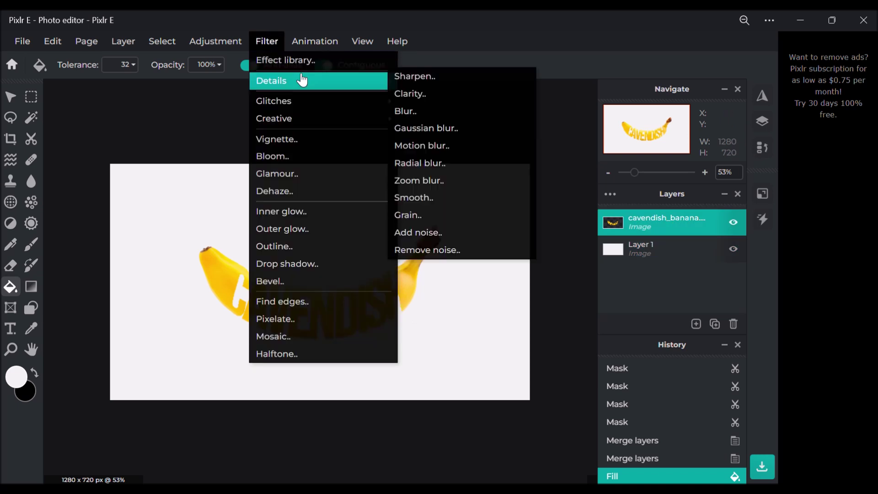
pyautogui.click(403, 78)
pyautogui.moveTo(388, 231); pyautogui.dragTo(543, 230)
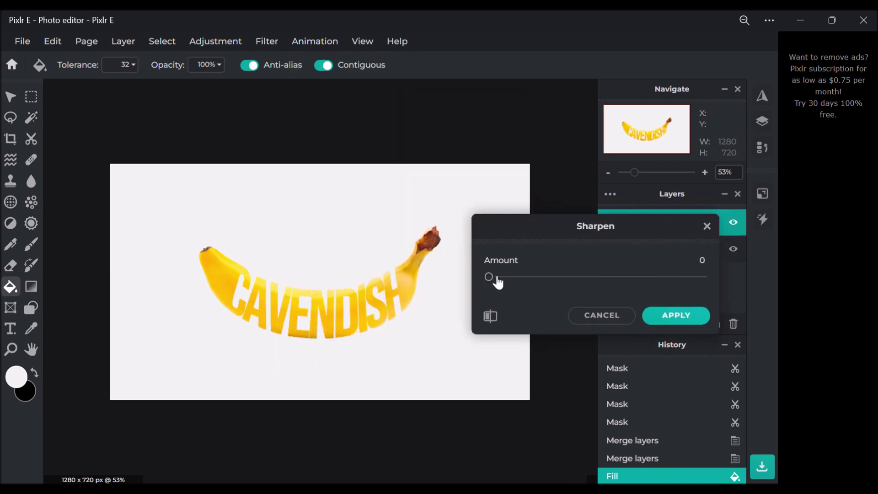
pyautogui.click(573, 274)
pyautogui.moveTo(574, 274); pyautogui.dragTo(594, 280)
pyautogui.click(676, 316)
# Step: Increase the vibrance of the banana layer and apply the adjustment
pyautogui.click(225, 44)
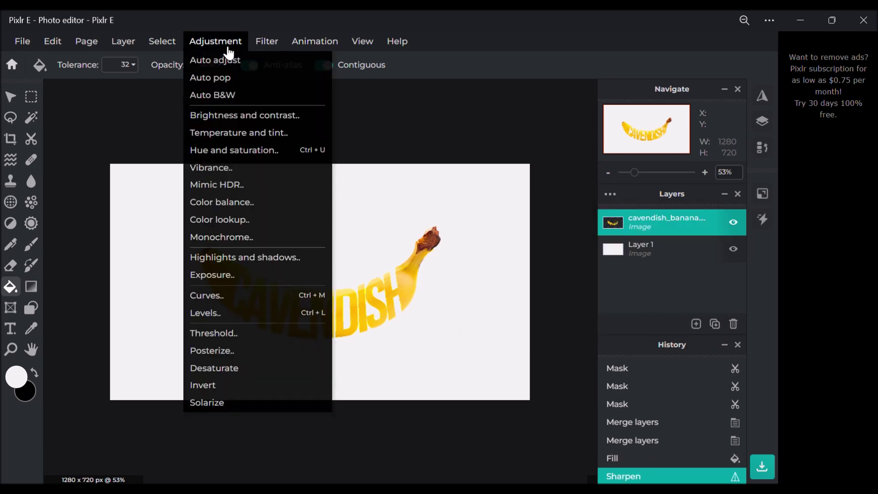
pyautogui.click(215, 168)
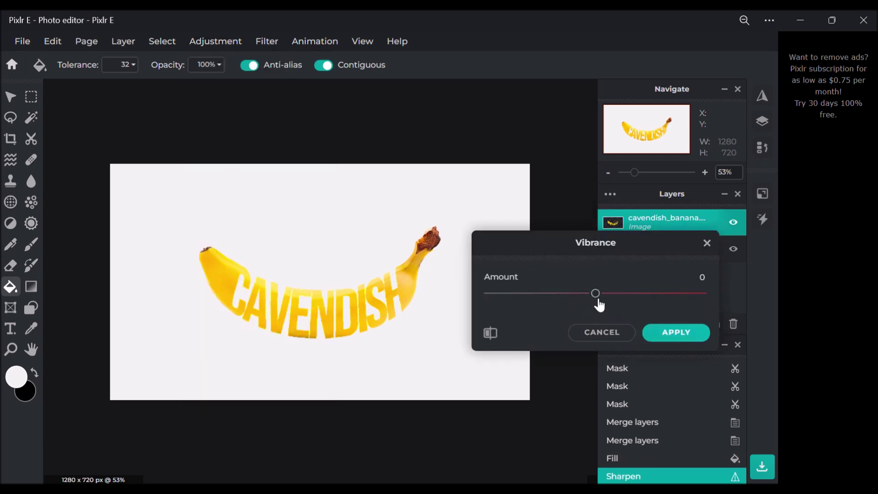
pyautogui.click(707, 293)
pyautogui.click(665, 295)
pyautogui.click(650, 332)
# Step: Rotate the banana graphic slightly counter-clockwise and move it to X 106, Y 149
pyautogui.scroll(3, 501, 304)
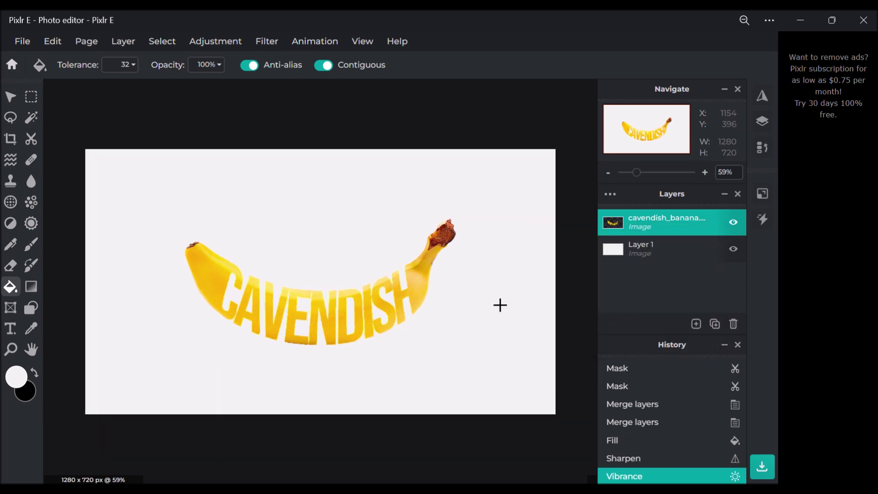
pyautogui.press('v')
pyautogui.scroll(-2, 366, 228)
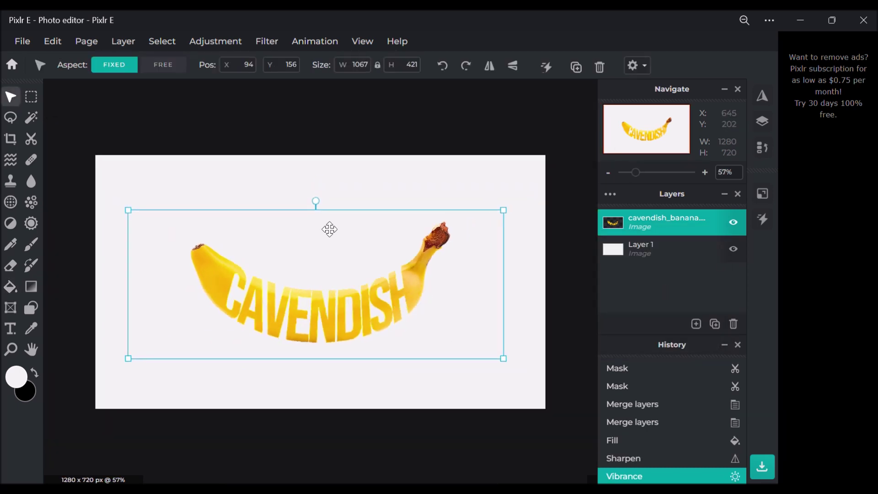
pyautogui.moveTo(325, 174); pyautogui.dragTo(306, 198)
pyautogui.moveTo(320, 255); pyautogui.dragTo(337, 310)
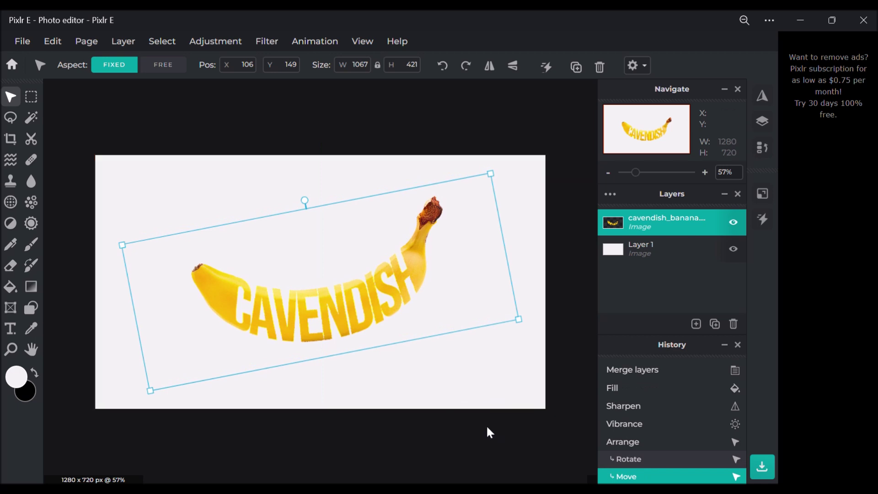